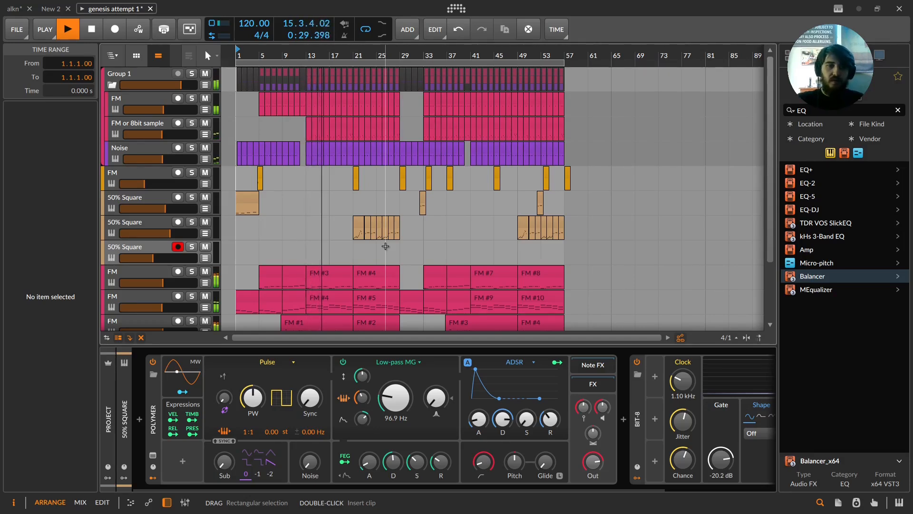
Step: Select the bottom FM track and open its FM #1 clip in the note editor to review the notes
scroll(386, 249, down, 3)
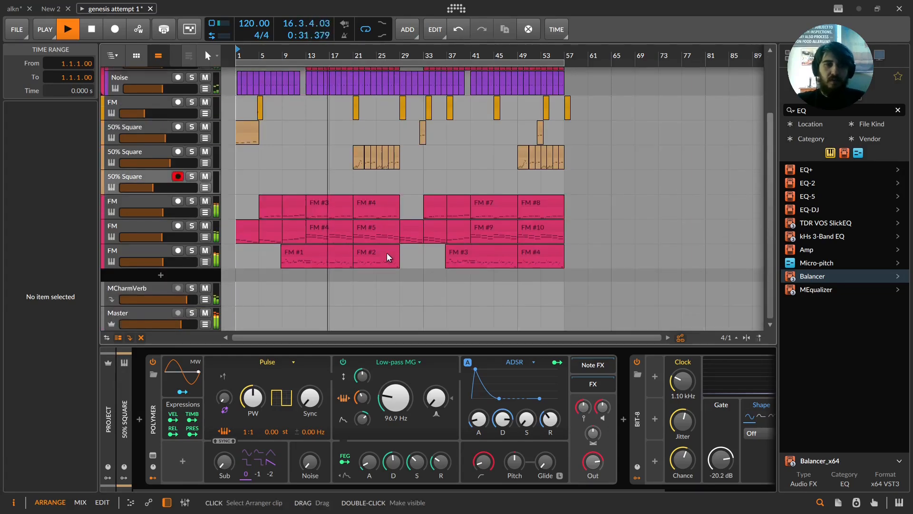
click(158, 256)
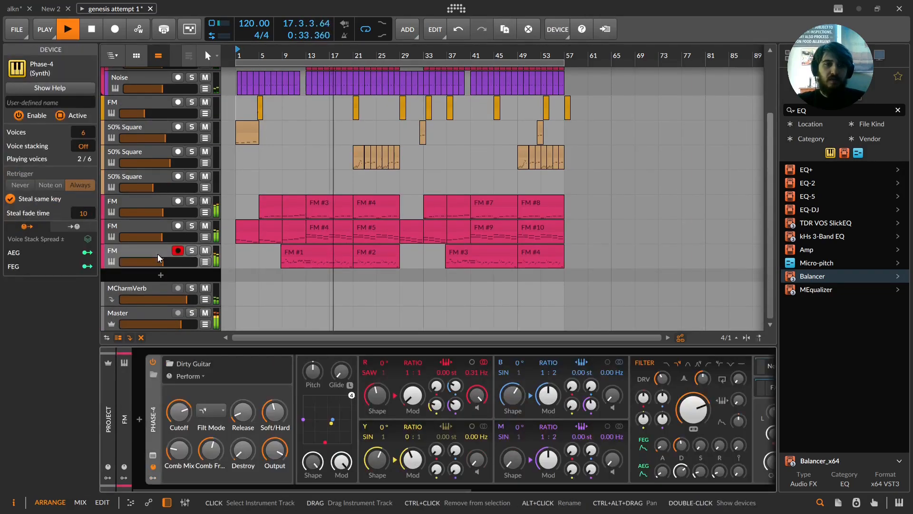
click(157, 253)
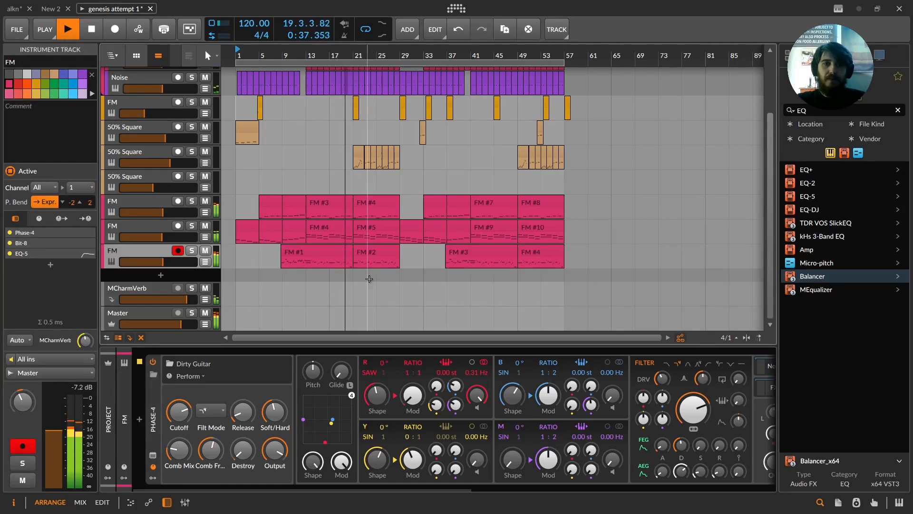
double_click(324, 252)
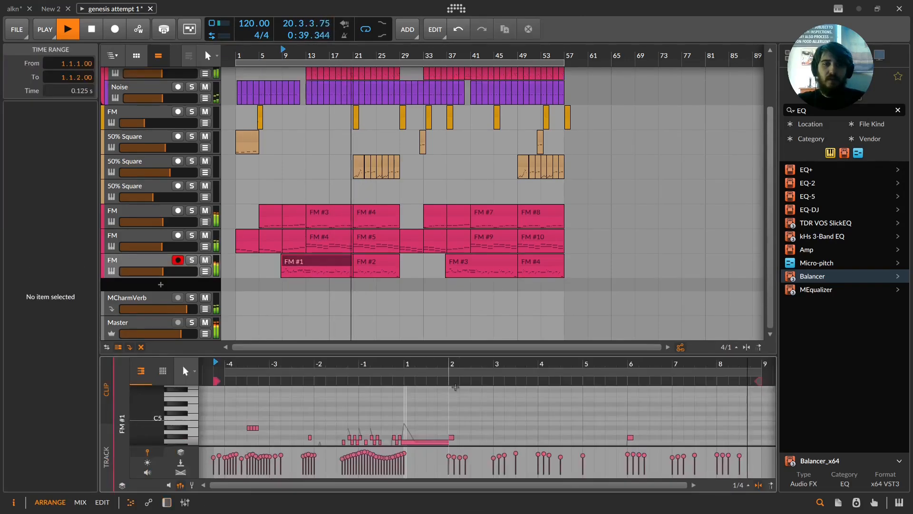
scroll(463, 403, down, 3)
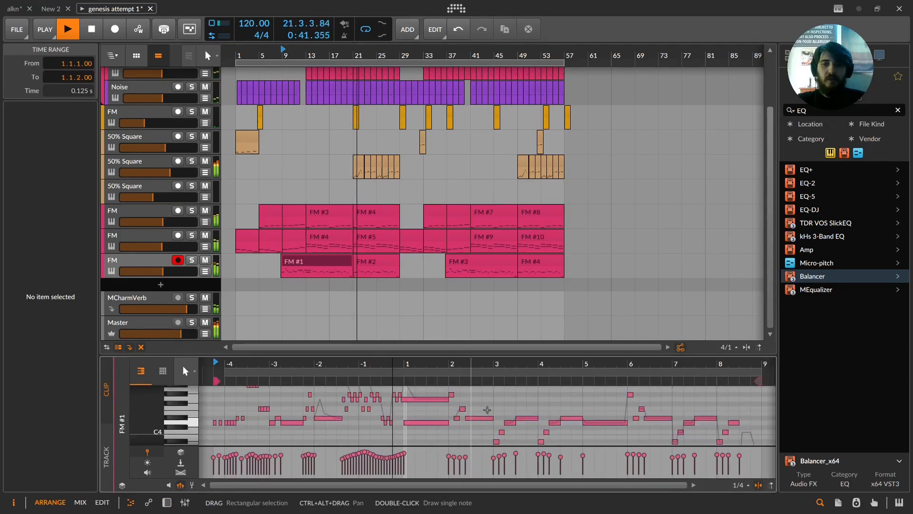
Step: Open the FM #2 clip and a 50% Square clip in the note editor to review their notes, then toggle playback
click(388, 265)
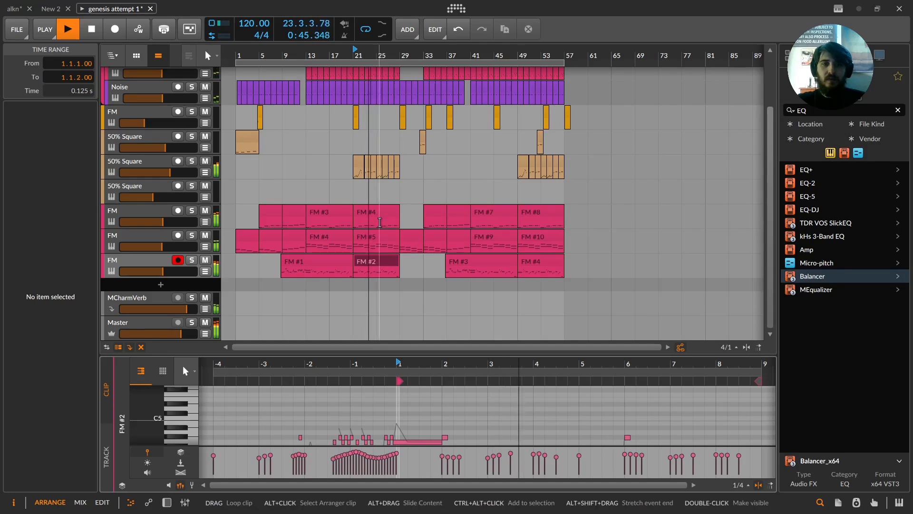
scroll(402, 207, up, 2)
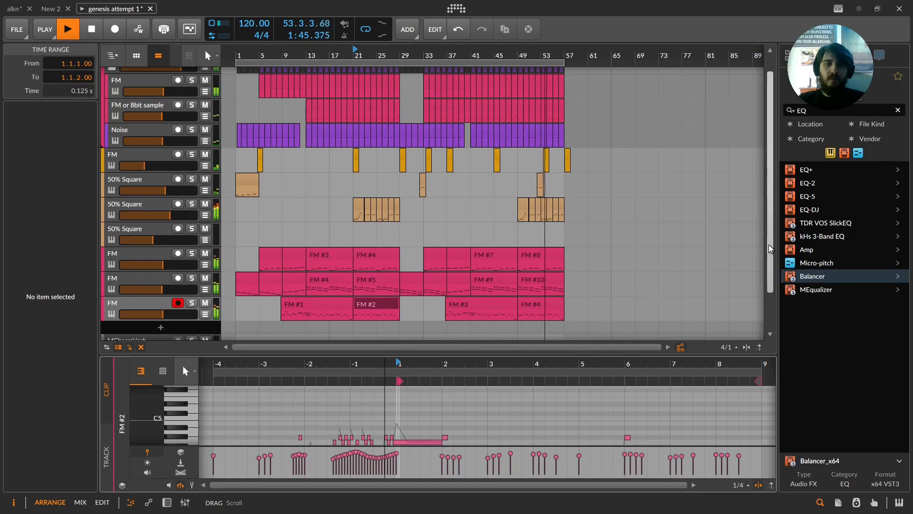
click(524, 205)
scroll(464, 412, up, 3)
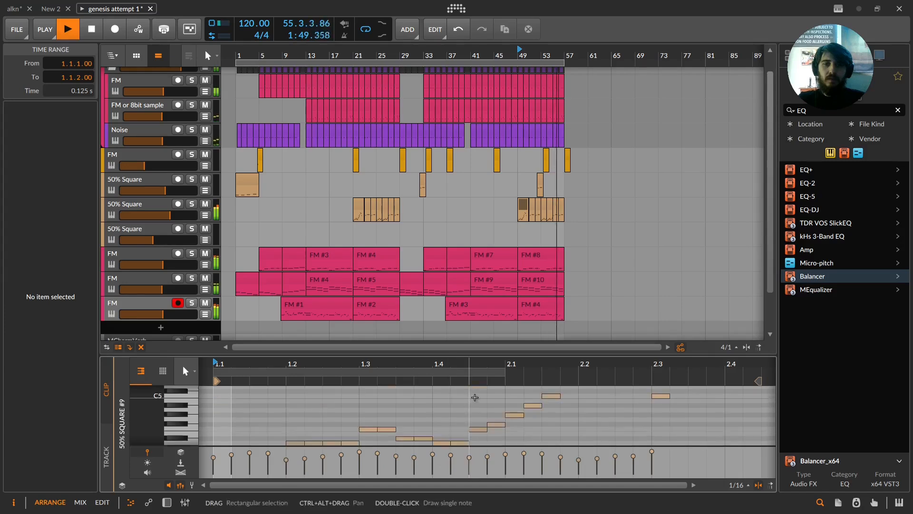
scroll(475, 397, up, 3)
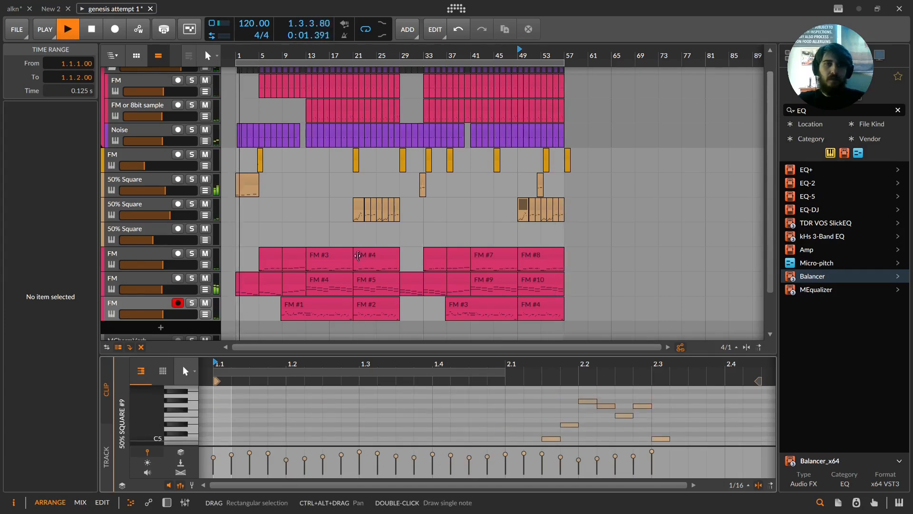
scroll(292, 227, up, 1)
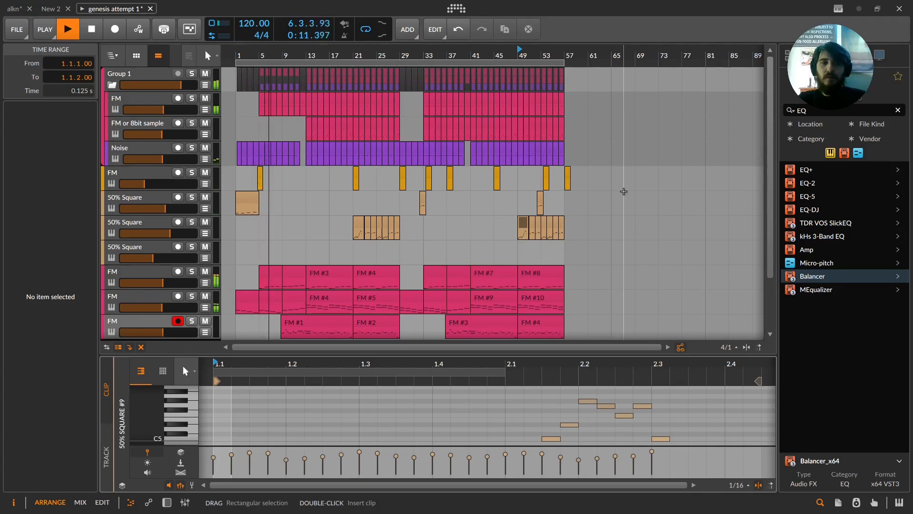
key(space)
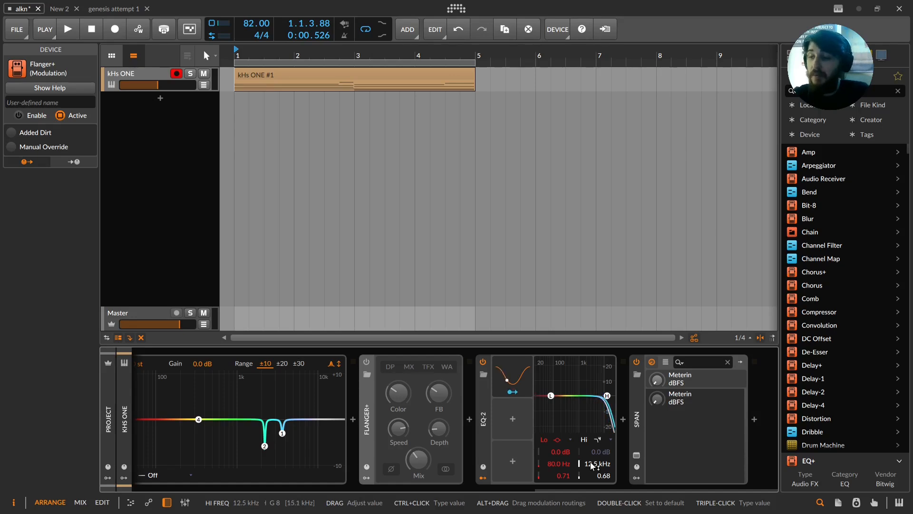
Step: Audition the Flanger+ character modes DP, MX, TFX and WA in turn
click(367, 361)
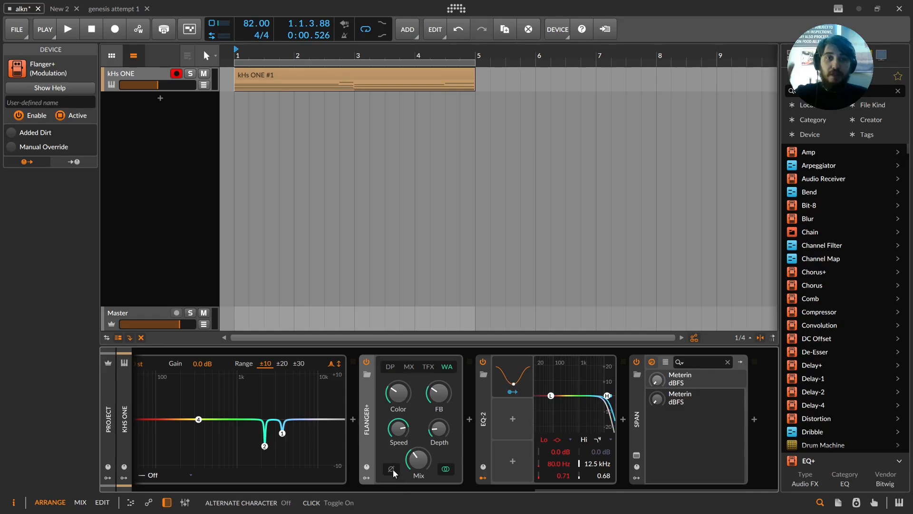
click(388, 367)
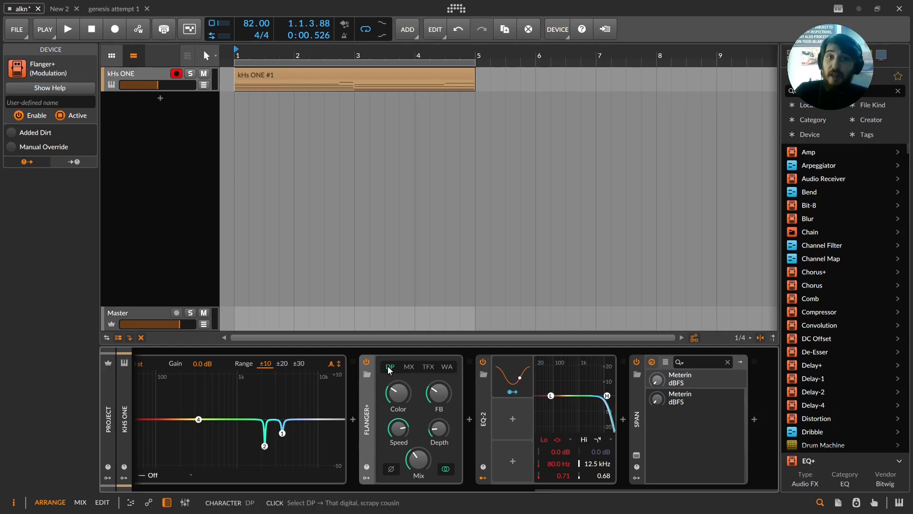
click(411, 365)
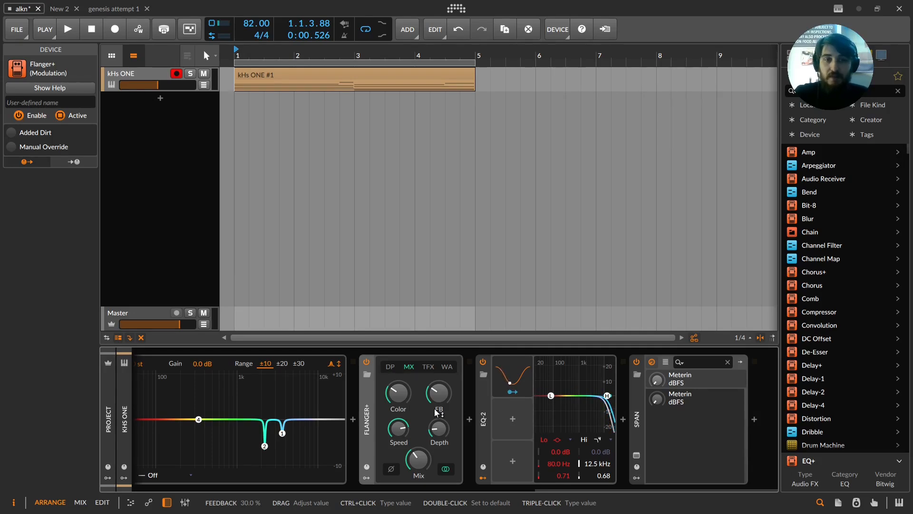
click(427, 367)
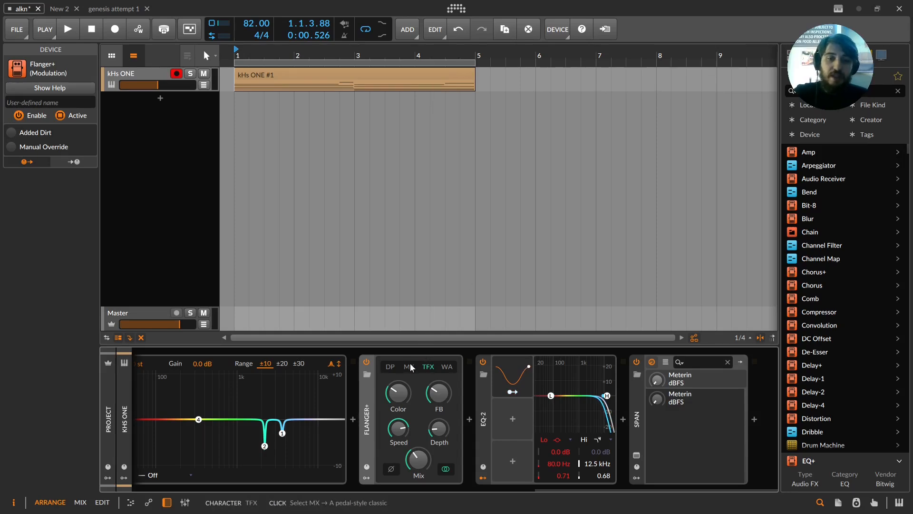
click(389, 366)
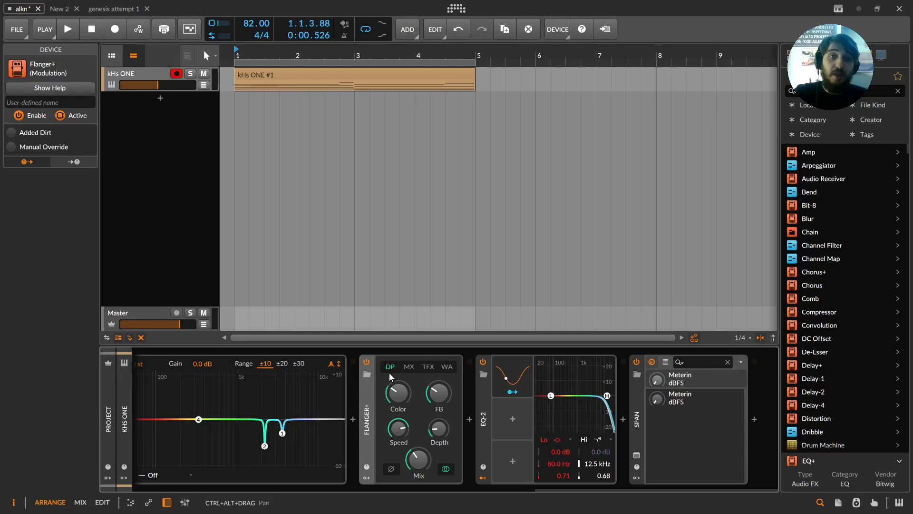
click(450, 370)
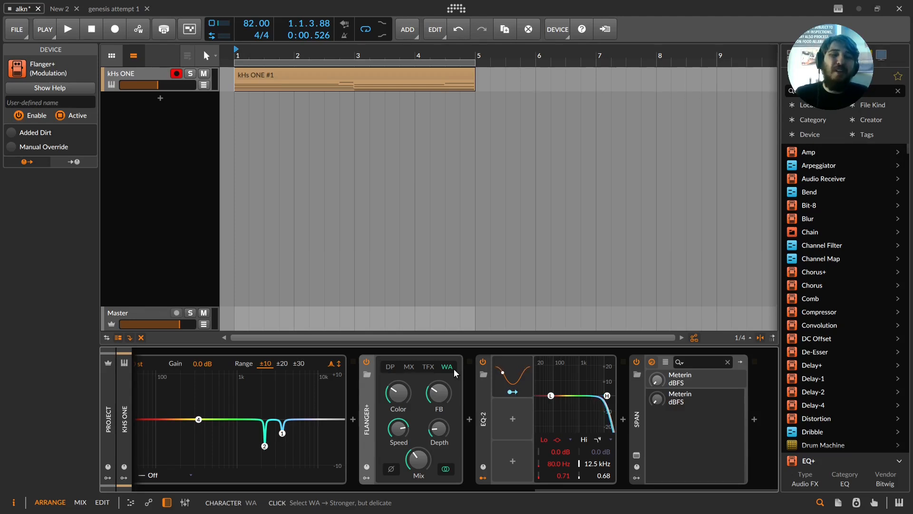
click(427, 367)
Step: Keep switching the Flanger+ character between MX, DP, WA and TFX while the clip plays
click(410, 367)
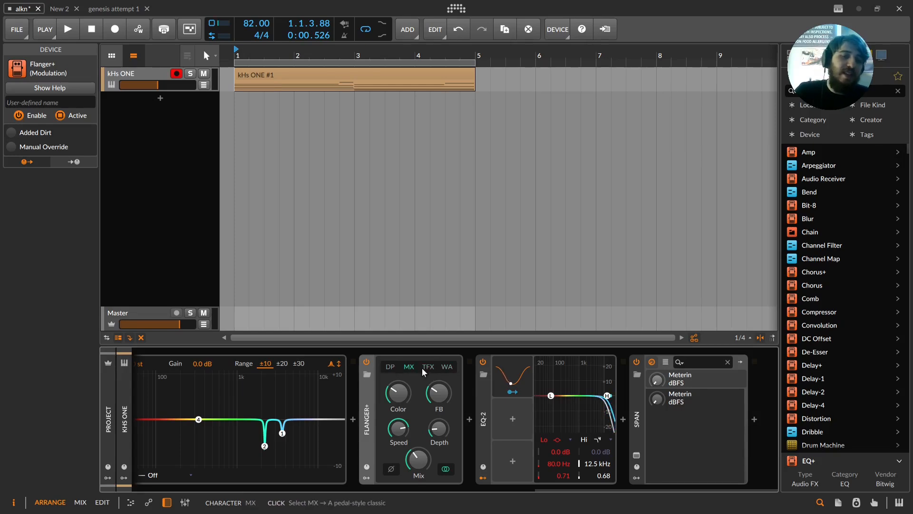
click(390, 370)
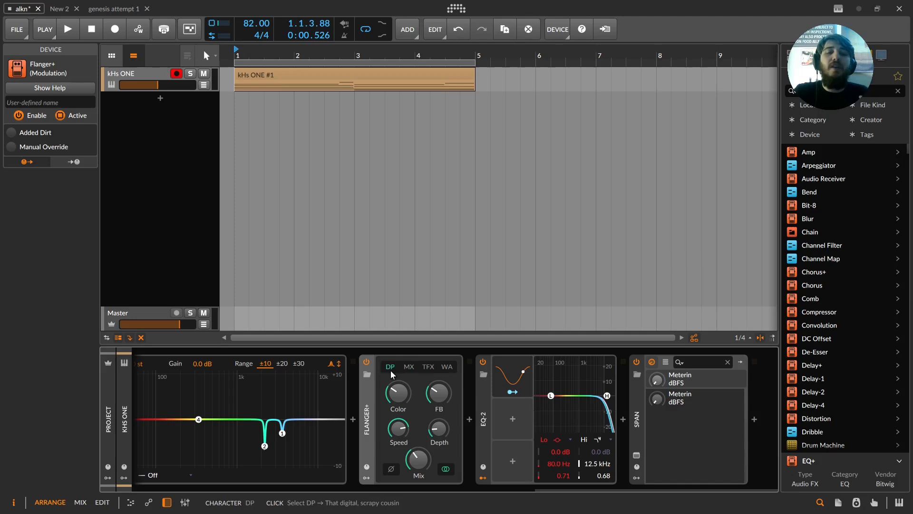
click(453, 366)
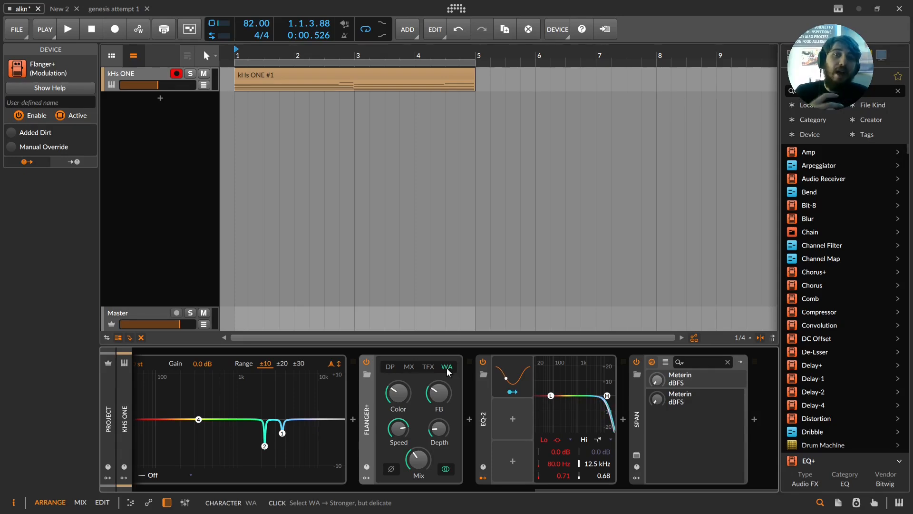
click(429, 369)
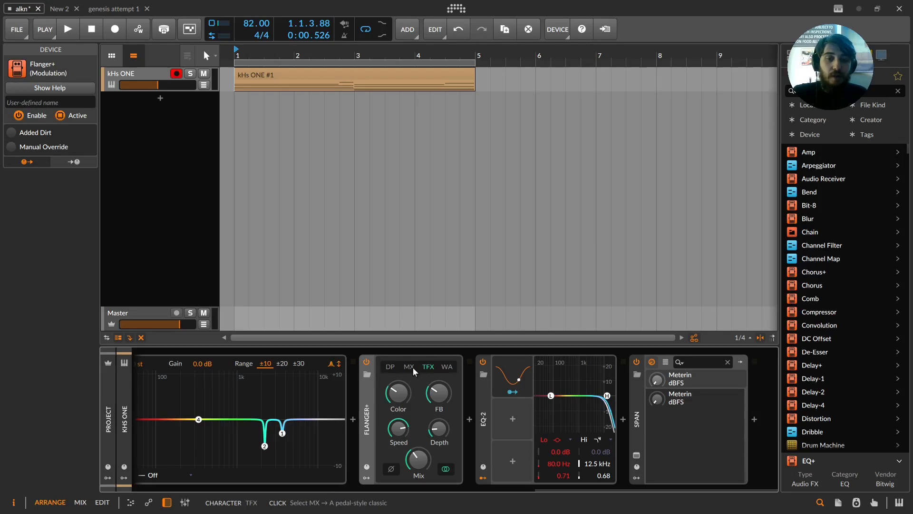
click(391, 369)
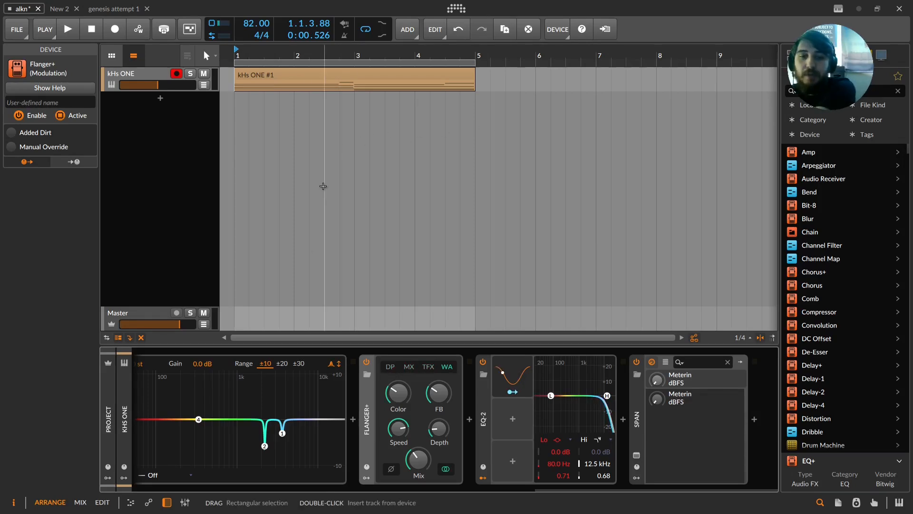
click(429, 367)
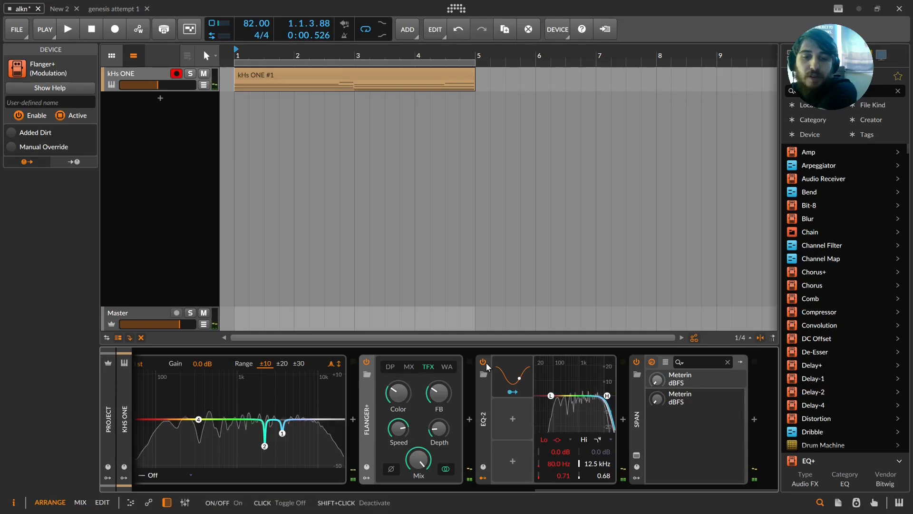
click(447, 367)
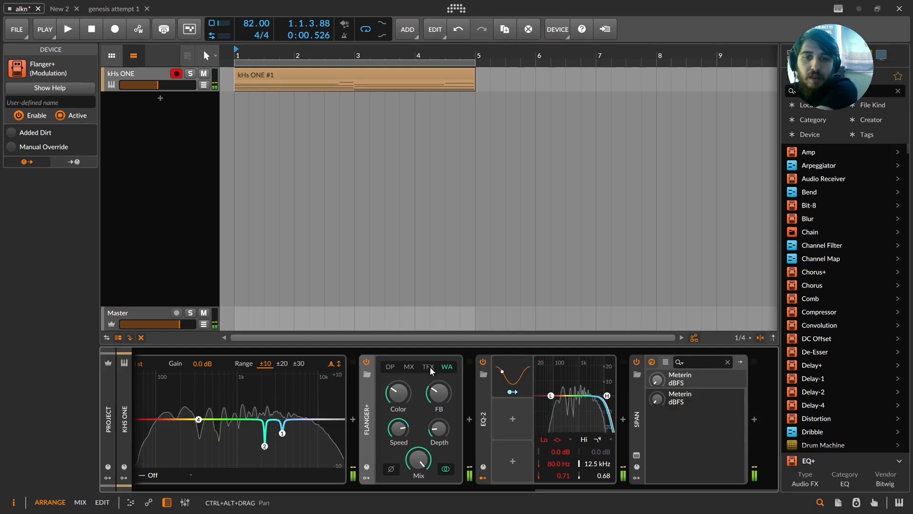
Step: Compare the TFX, MX, WA and DP characters and adjust the Flanger+ Mix knob
click(428, 367)
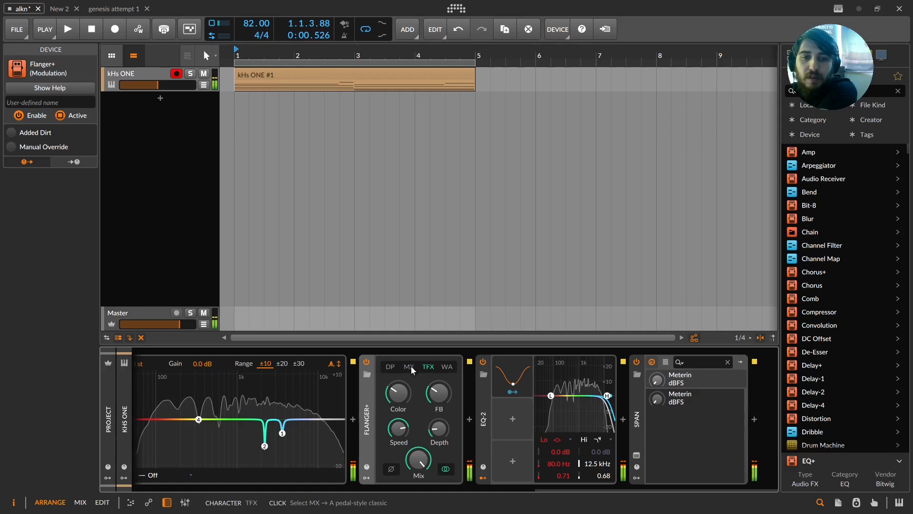
click(411, 365)
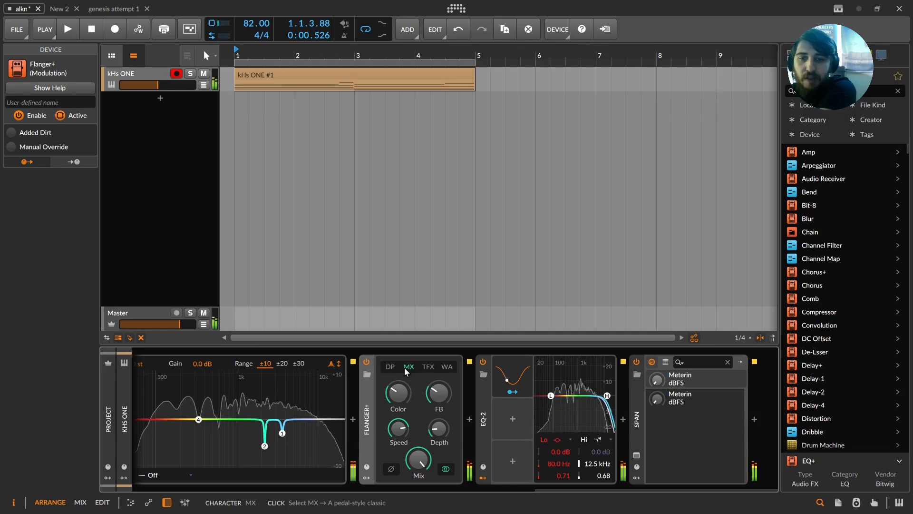
click(447, 367)
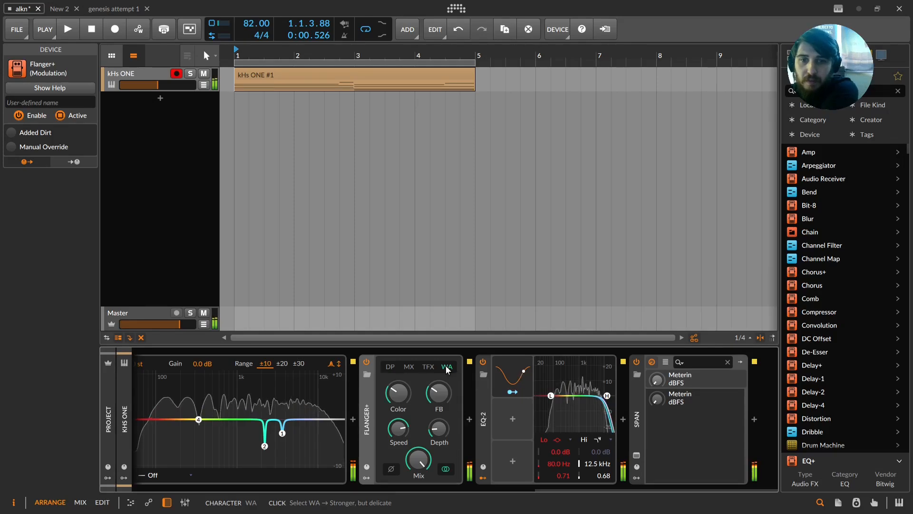
click(410, 367)
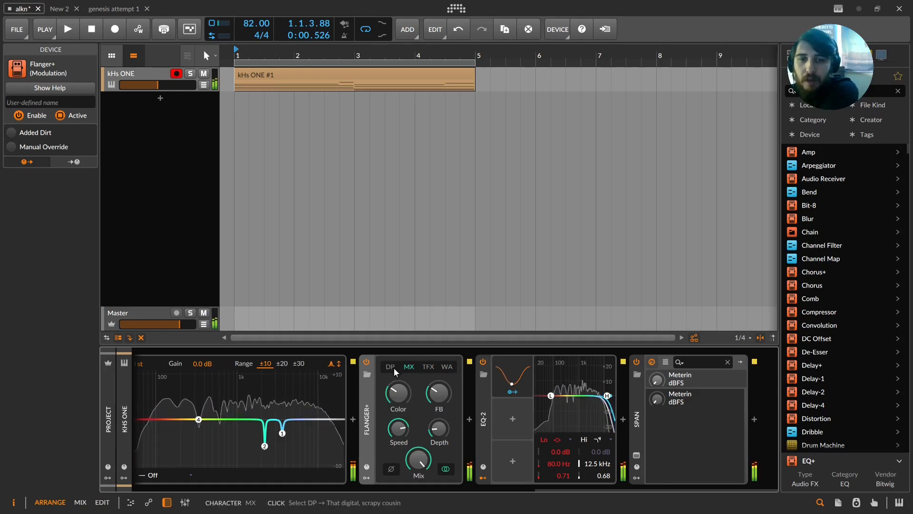
click(398, 367)
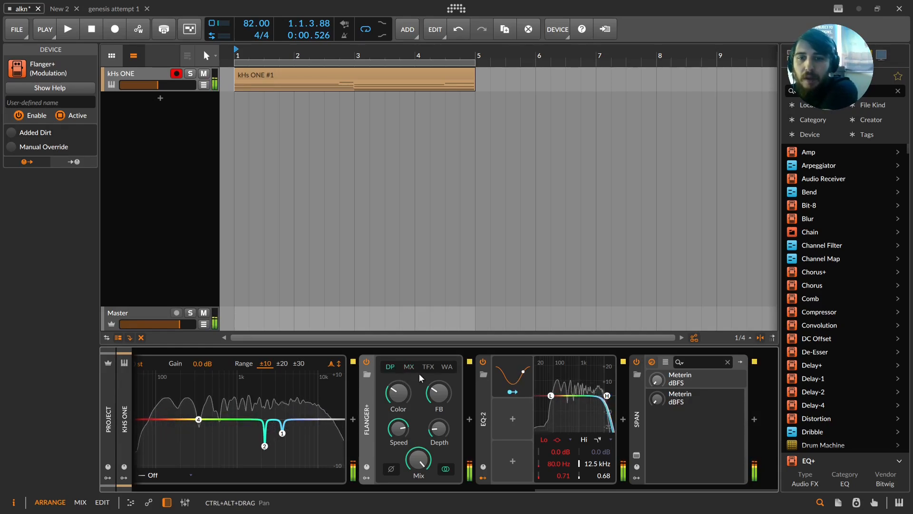
drag(418, 458, 418, 482)
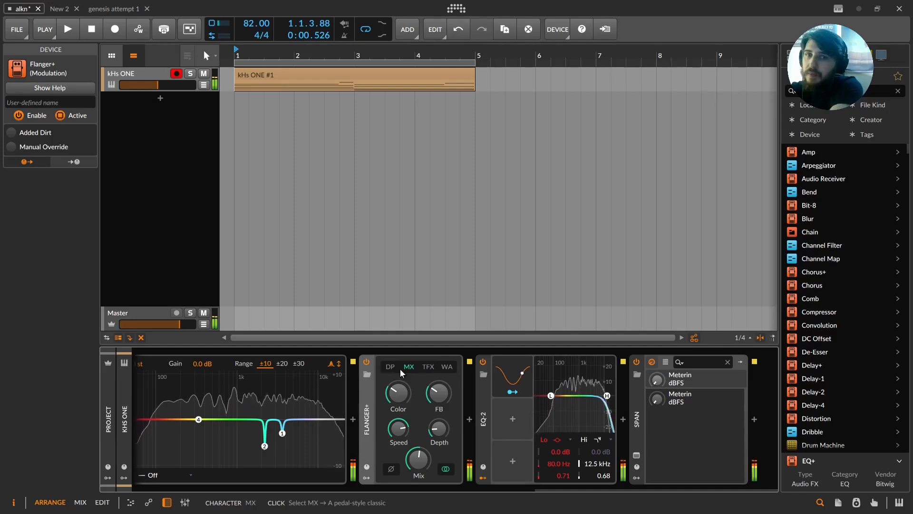
Step: Compare TFX, DP and MX against WA, finishing with the Flanger+ character set to WA
click(427, 367)
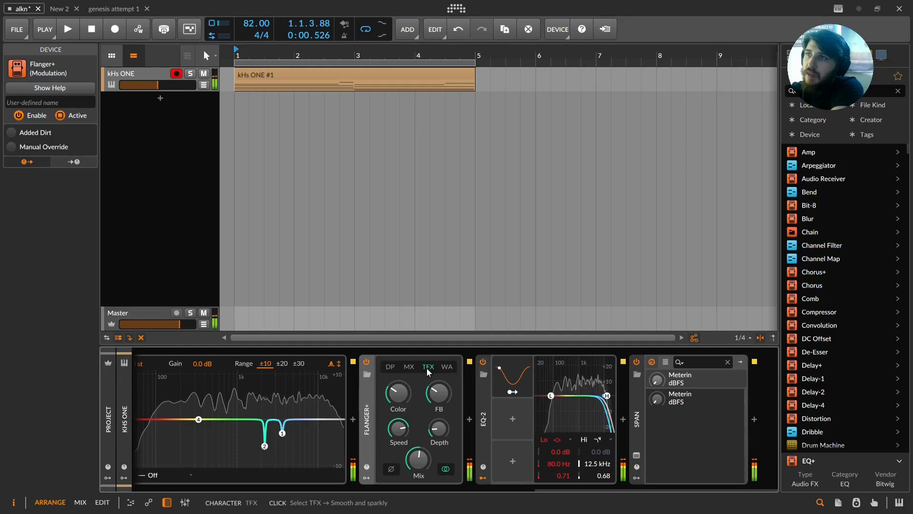
click(447, 367)
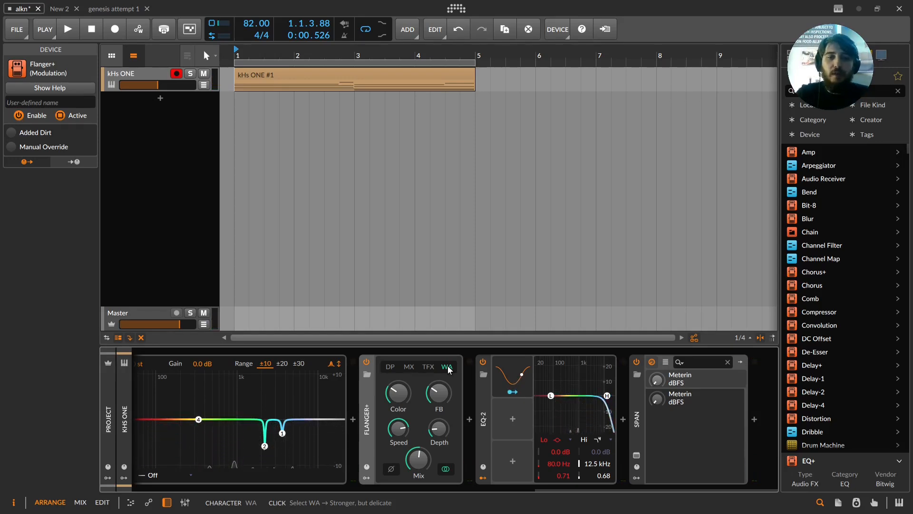
click(393, 367)
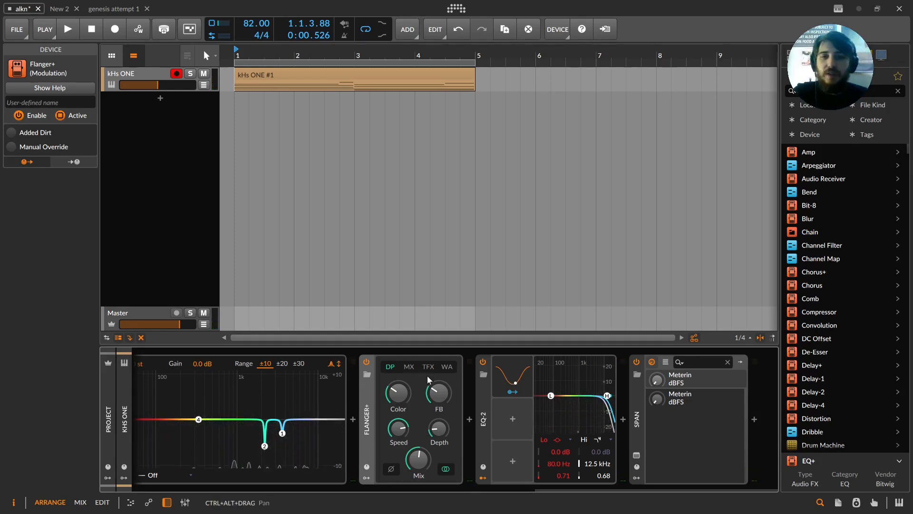
click(447, 367)
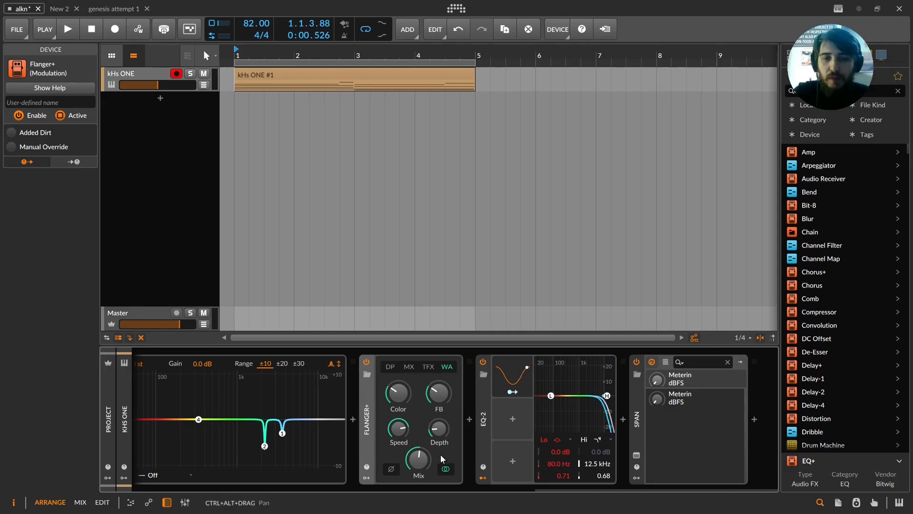
click(407, 366)
click(447, 366)
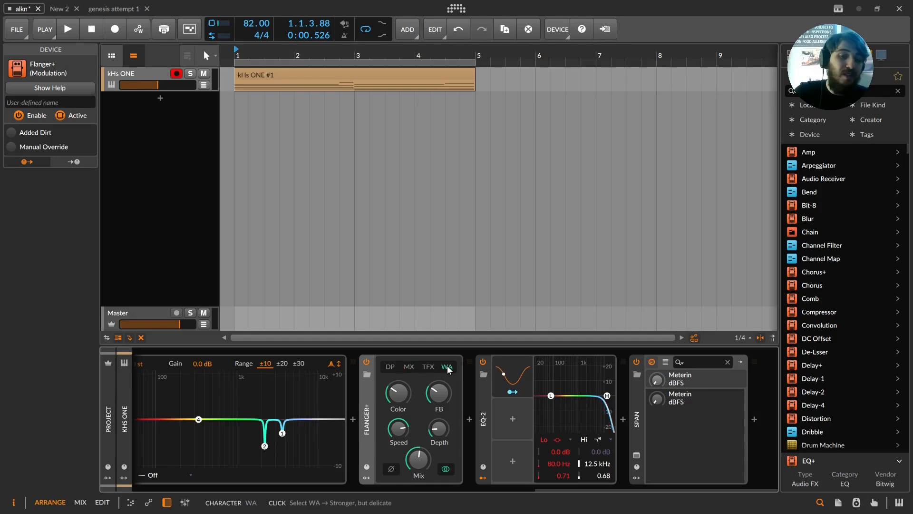
Step: Lower the Flanger+ Mix slightly, then toggle the device and its stereo-ize modulation off and back on to compare
drag(418, 459, 419, 477)
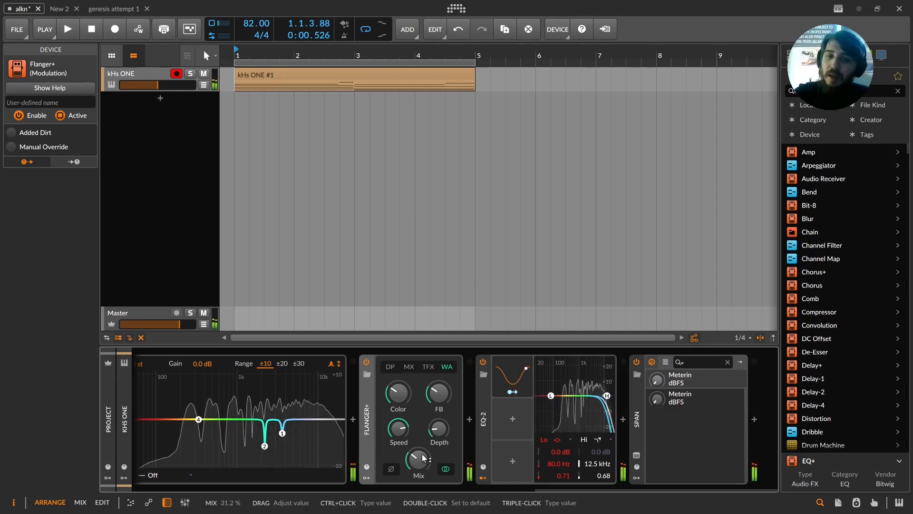
click(366, 360)
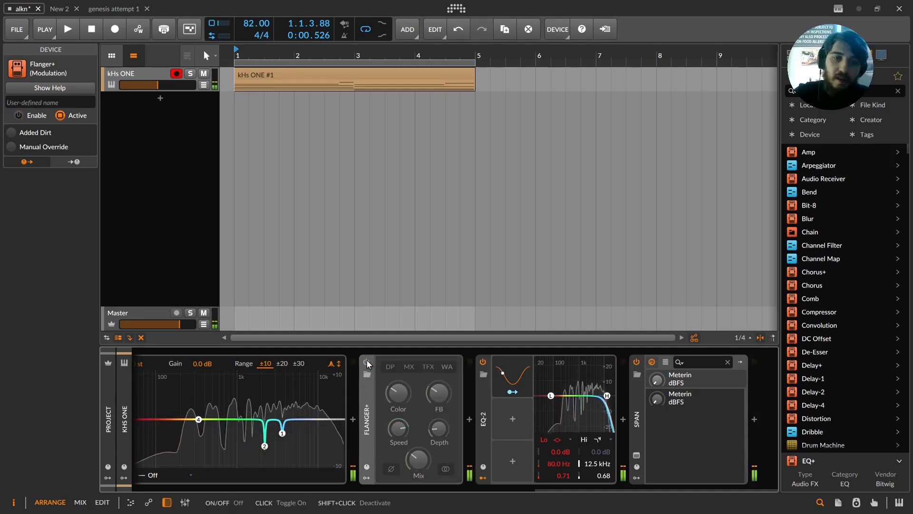
click(366, 360)
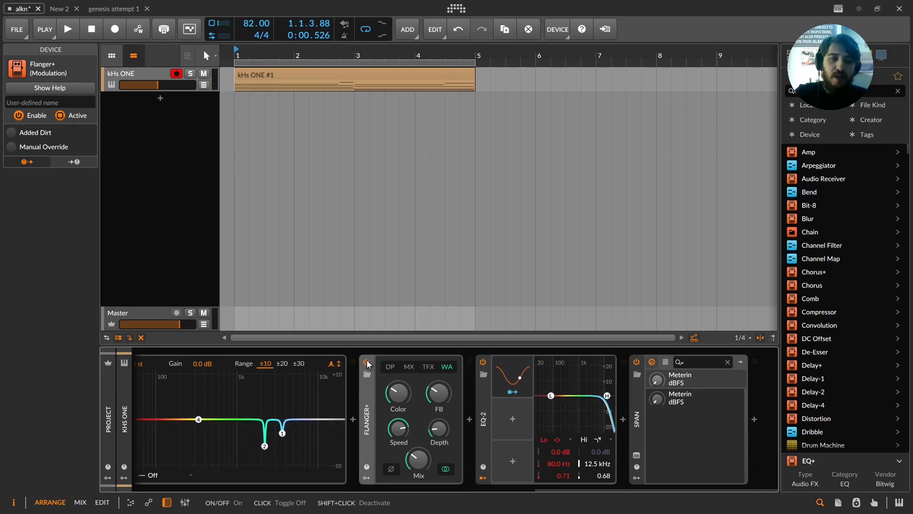
click(441, 470)
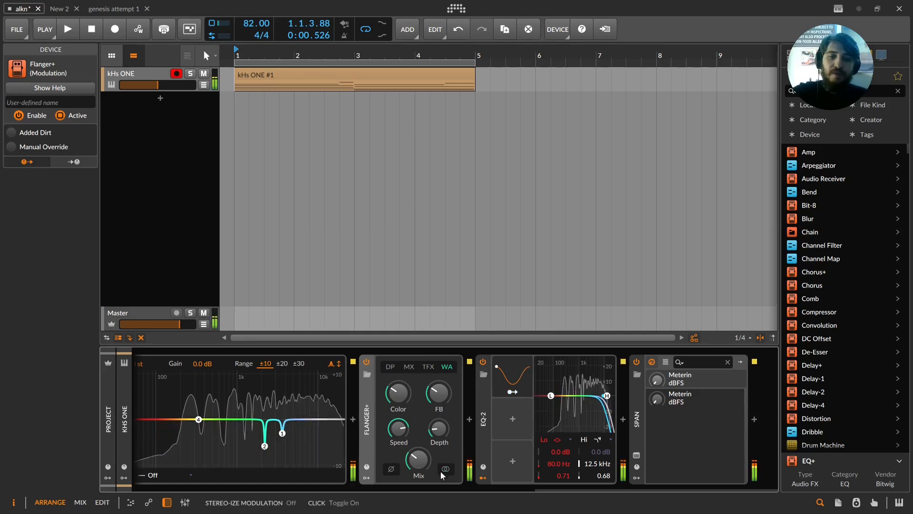
click(446, 469)
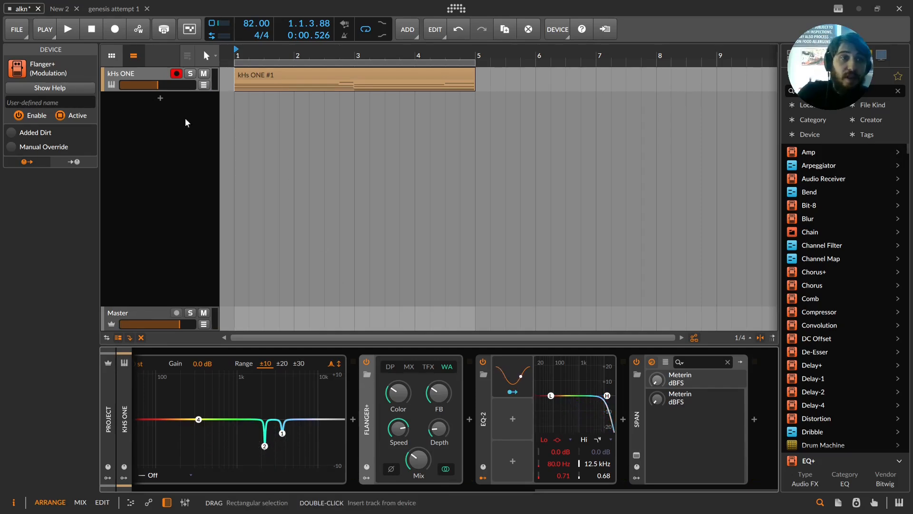
Step: Enable Added Dirt on Flanger+ and insert an EQ+ device after EQ-2 in the chain
click(12, 133)
scroll(883, 195, down, 10)
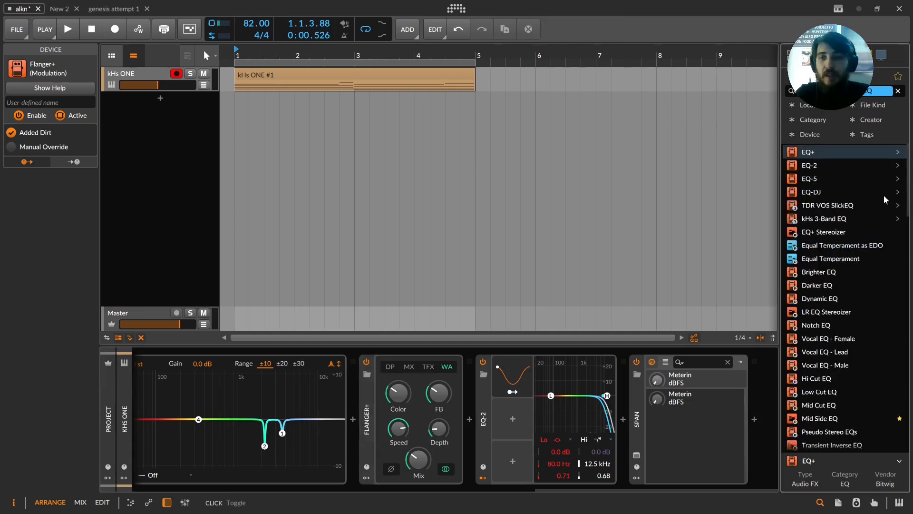
drag(812, 156, 671, 489)
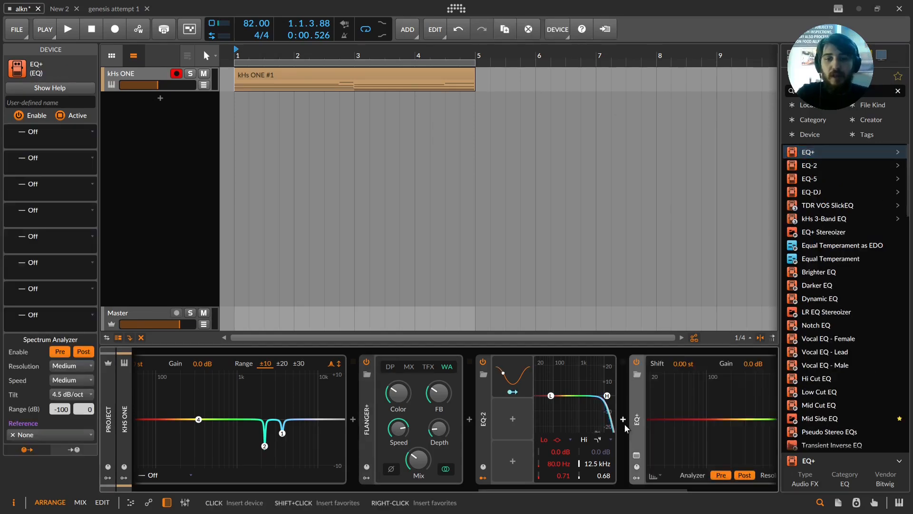
drag(571, 493, 636, 481)
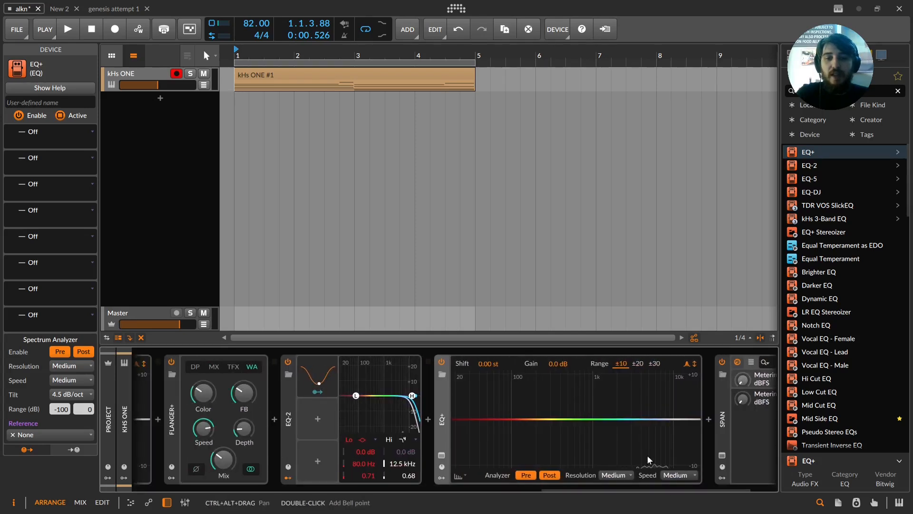
Step: Toggle Flanger+'s Added Dirt option and try resetting the Mix knob to default, undoing both changes
click(172, 418)
click(10, 133)
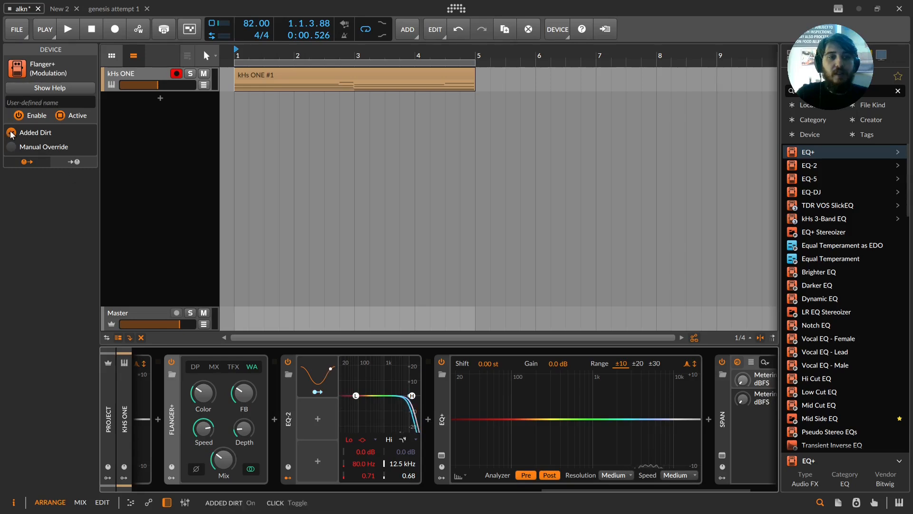
click(11, 132)
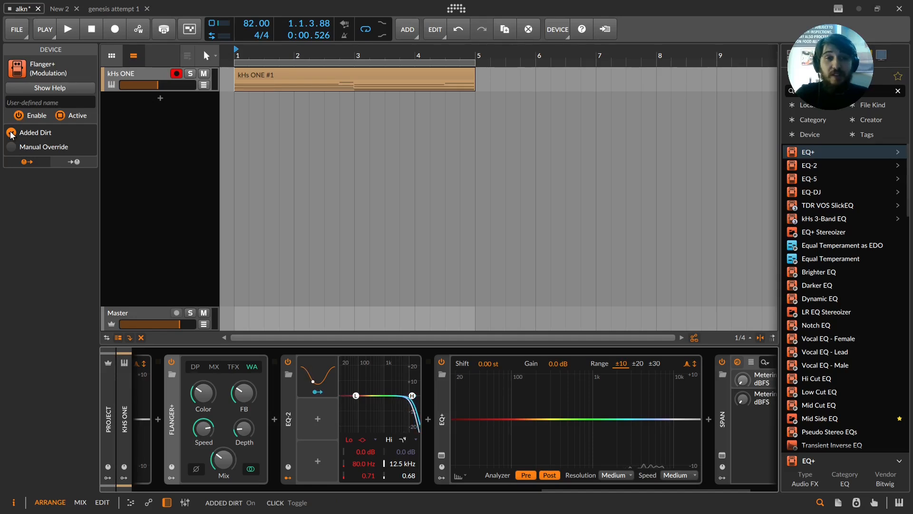
key(ctrl+z)
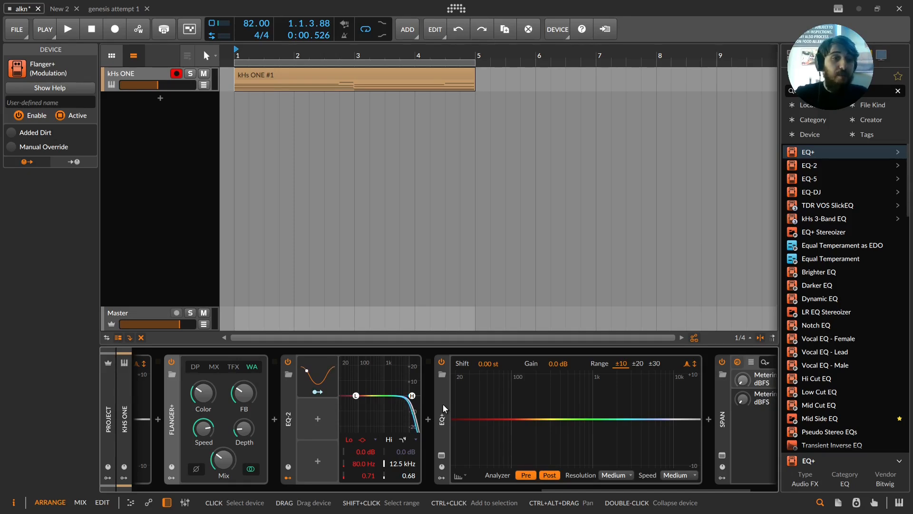
click(14, 138)
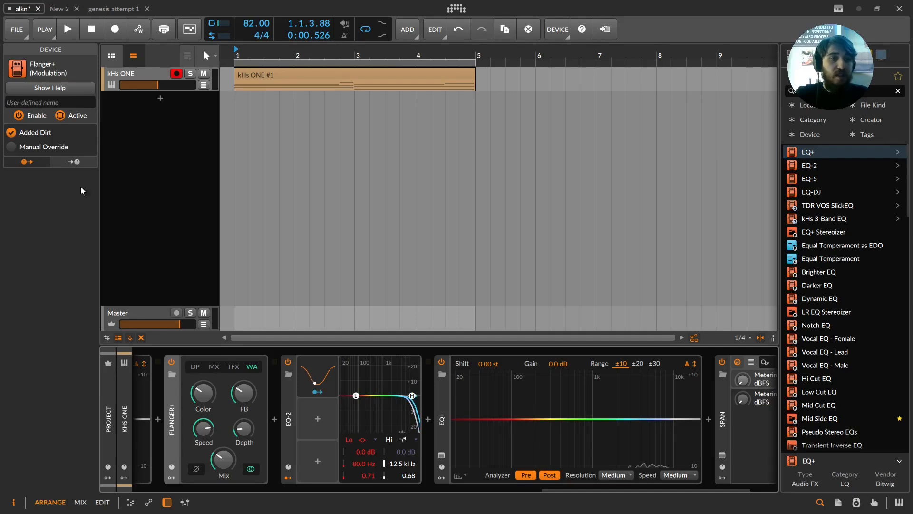
double_click(226, 465)
key(ctrl+z)
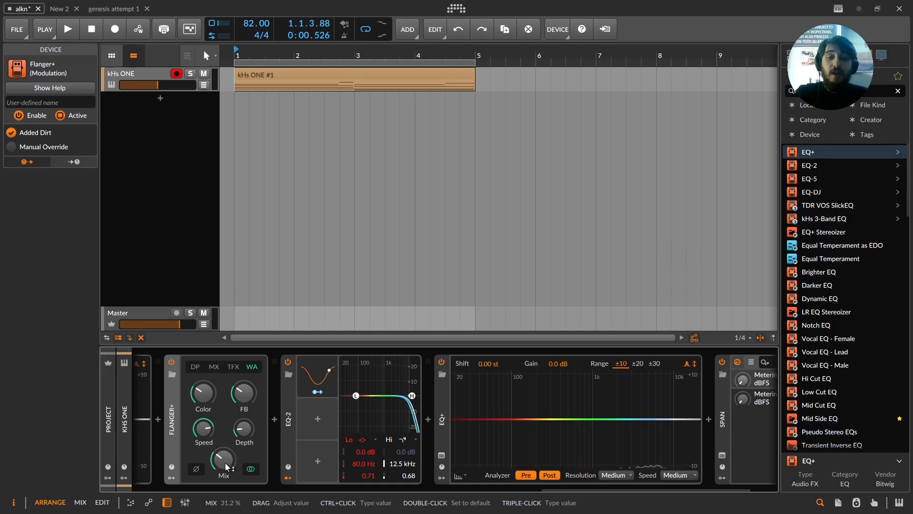
Step: Remove the inserted EQ+ device from the chain
click(444, 410)
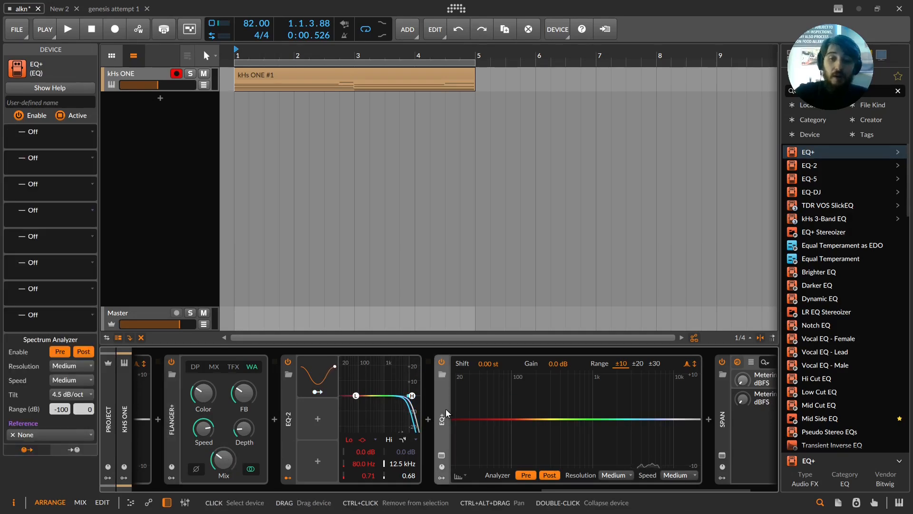
key(ctrl+shift+z)
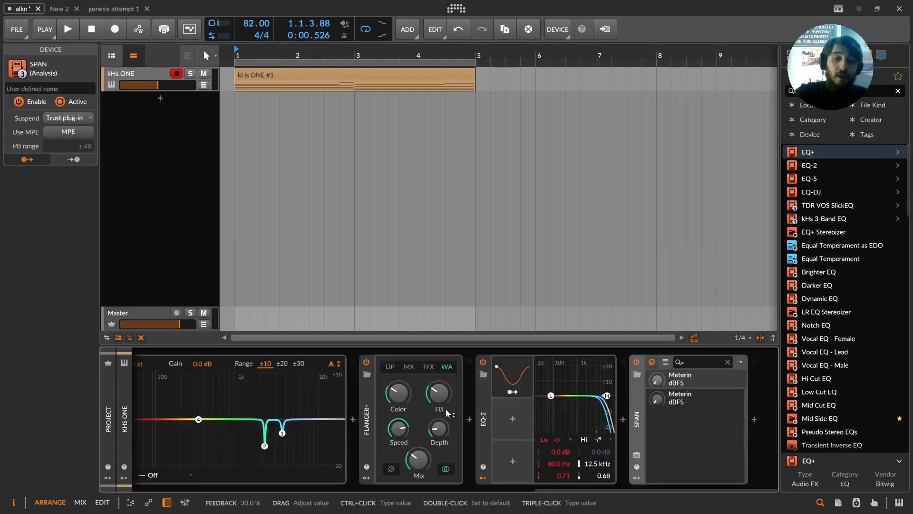
Step: On Flanger+, turn Added Dirt off and enable Manual Override
click(370, 403)
click(11, 133)
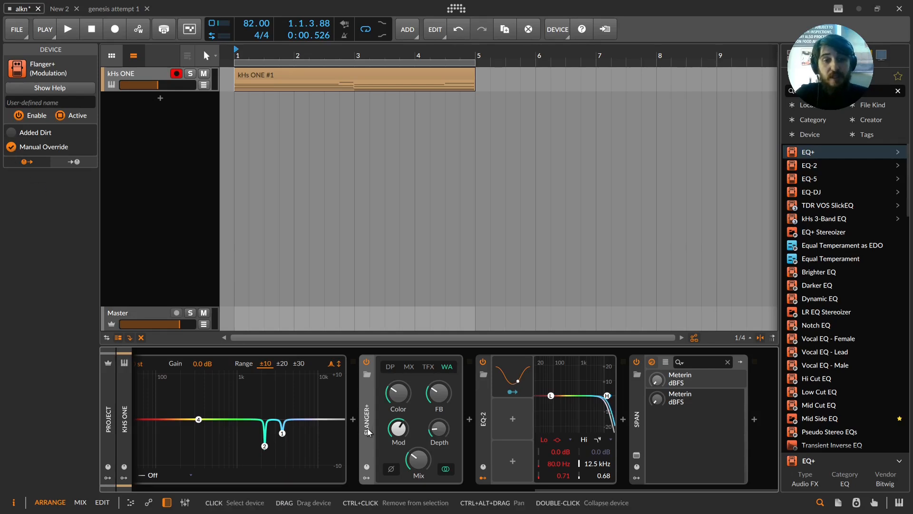
click(11, 146)
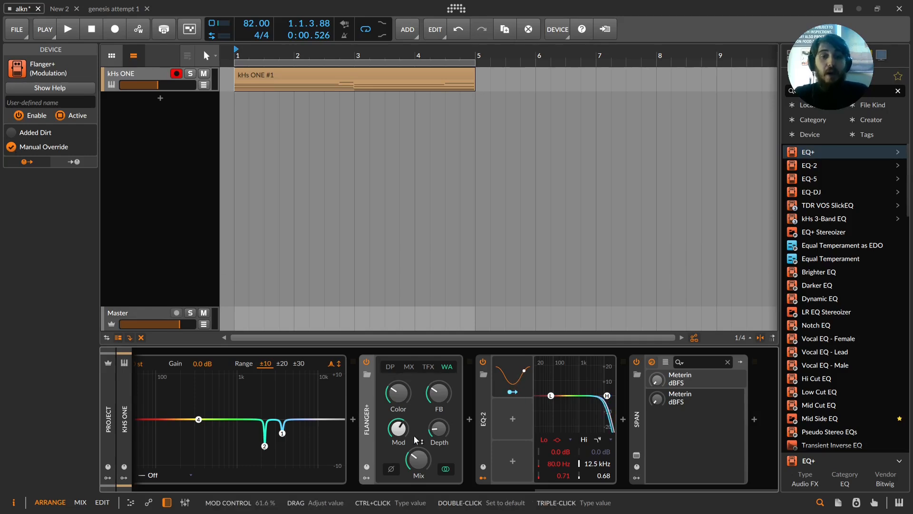
Step: Start playback and add a Wavetable LFO modulator to the Flanger+ device
key(space)
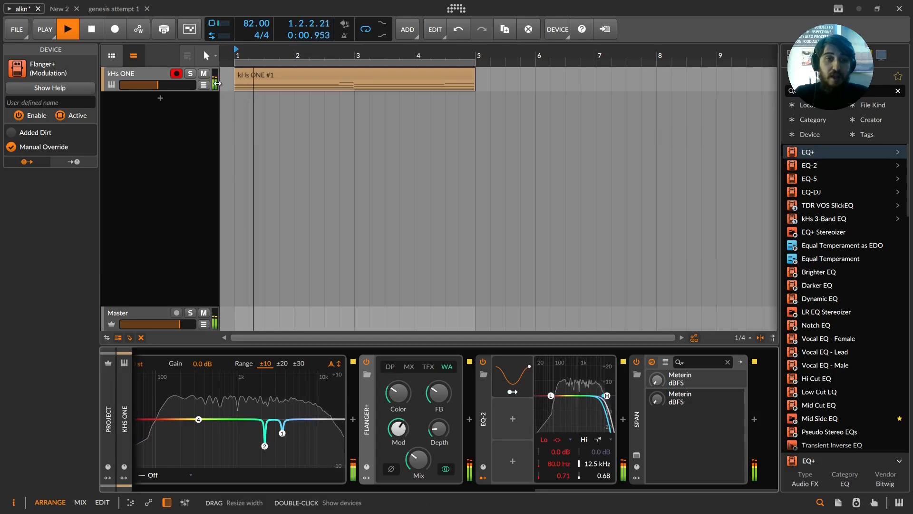
click(367, 476)
click(385, 376)
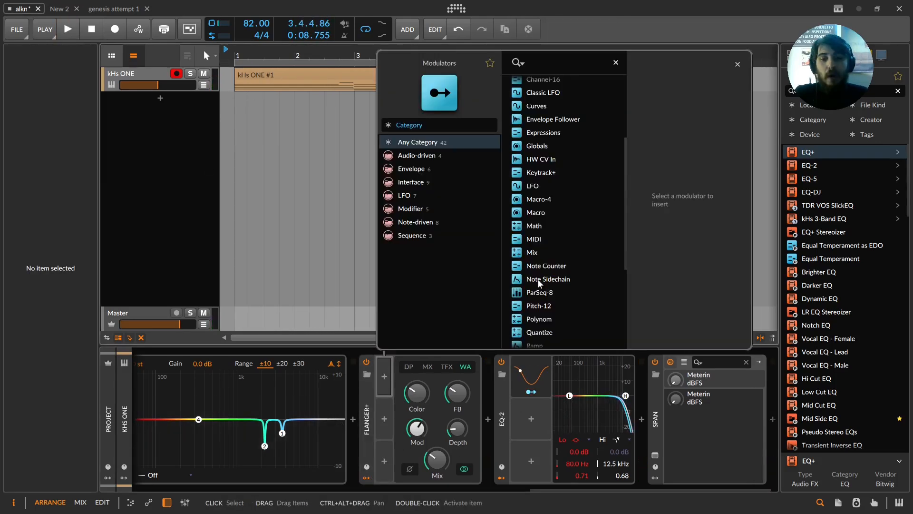
scroll(565, 298, down, 2)
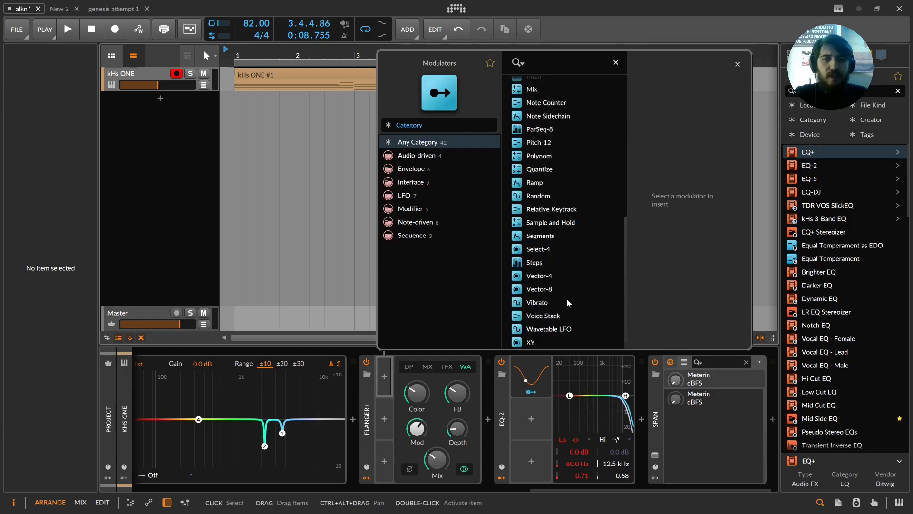
click(542, 331)
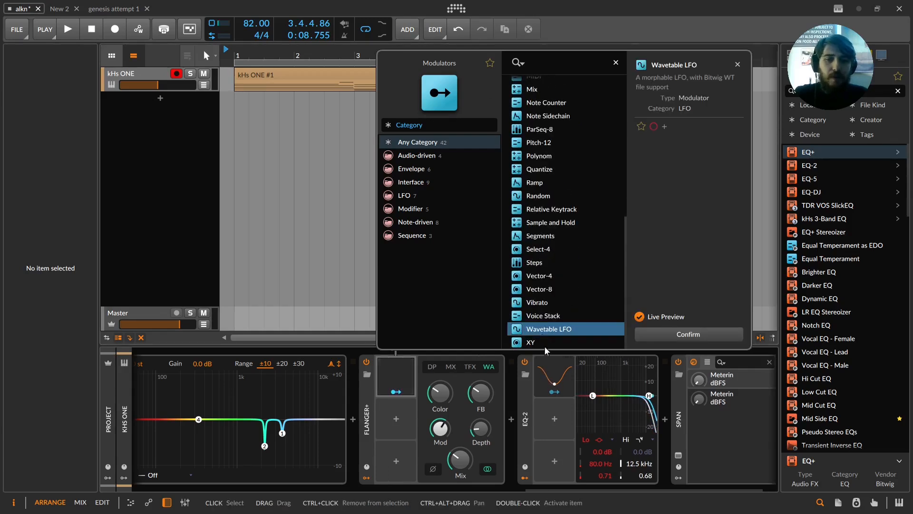
key(Return)
Step: Set the Wavetable LFO's wavetable to Tri – Curly
click(413, 374)
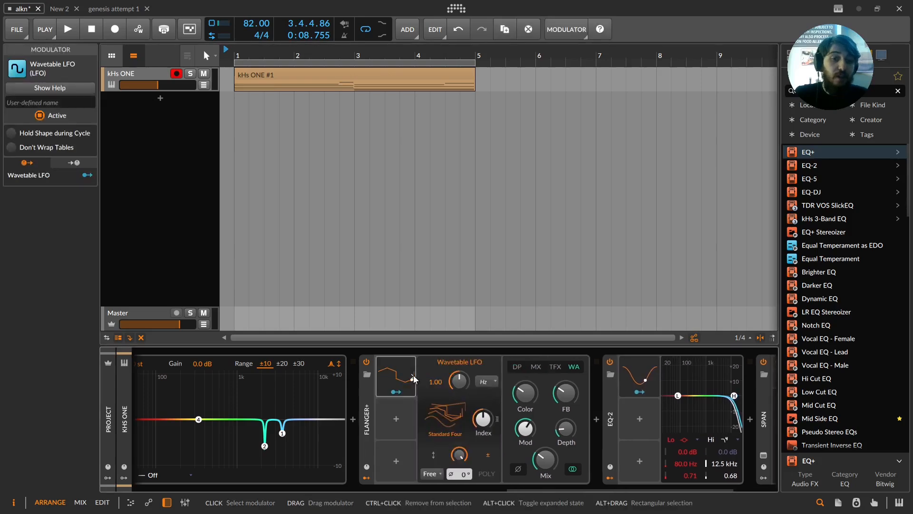
click(446, 419)
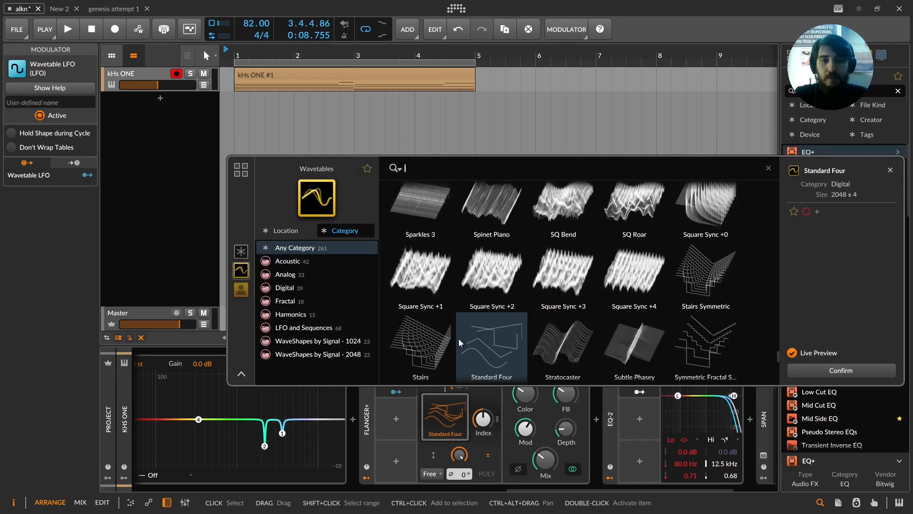
scroll(458, 339, down, 1)
scroll(484, 321, down, 4)
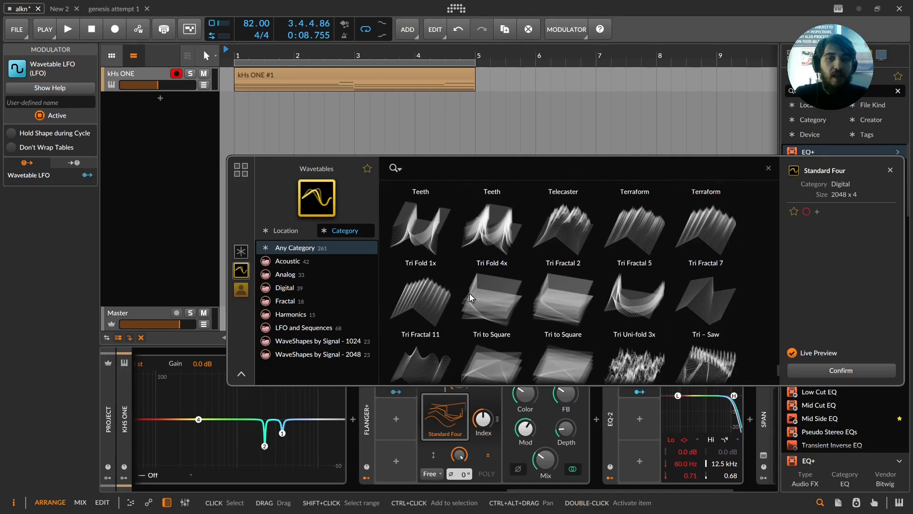
scroll(461, 292, down, 2)
scroll(461, 290, down, 2)
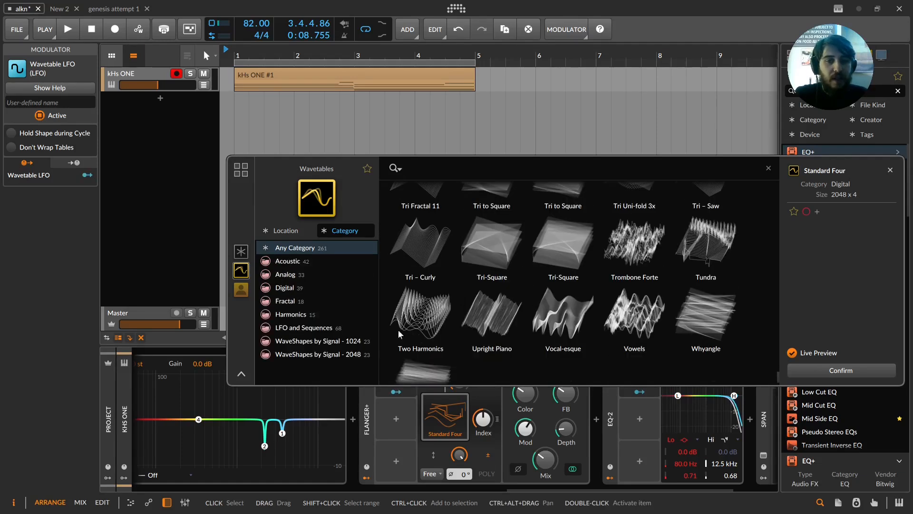
double_click(422, 235)
Step: Play the clip and adjust the Wavetable LFO's modulation amount, setting its phase to -13°
key(space)
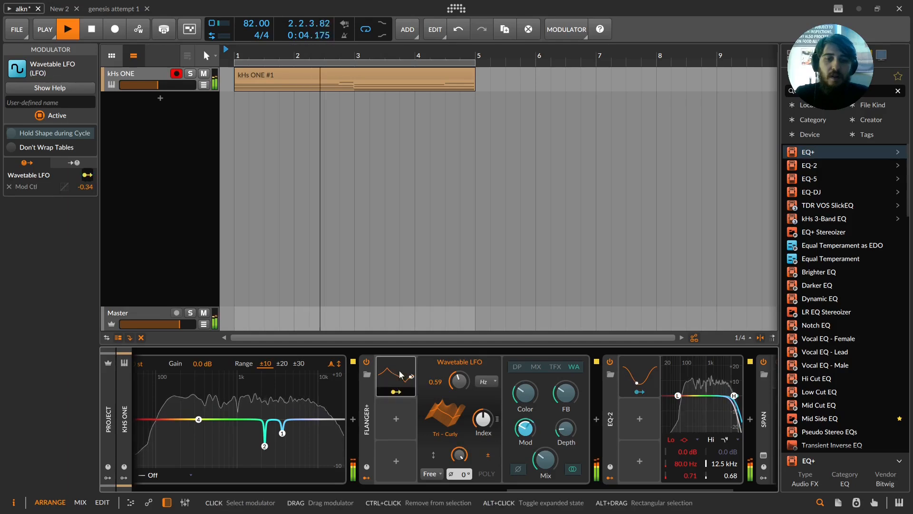
click(397, 391)
drag(543, 460, 543, 420)
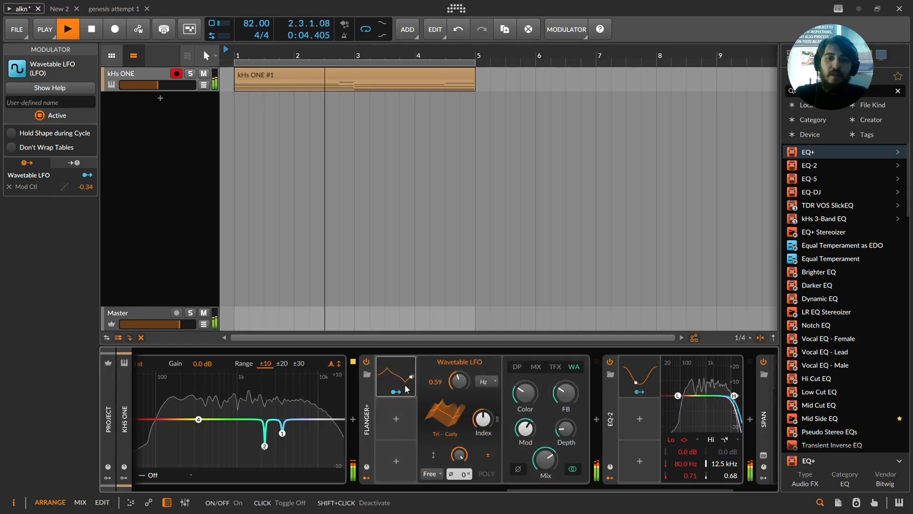
drag(464, 458, 464, 476)
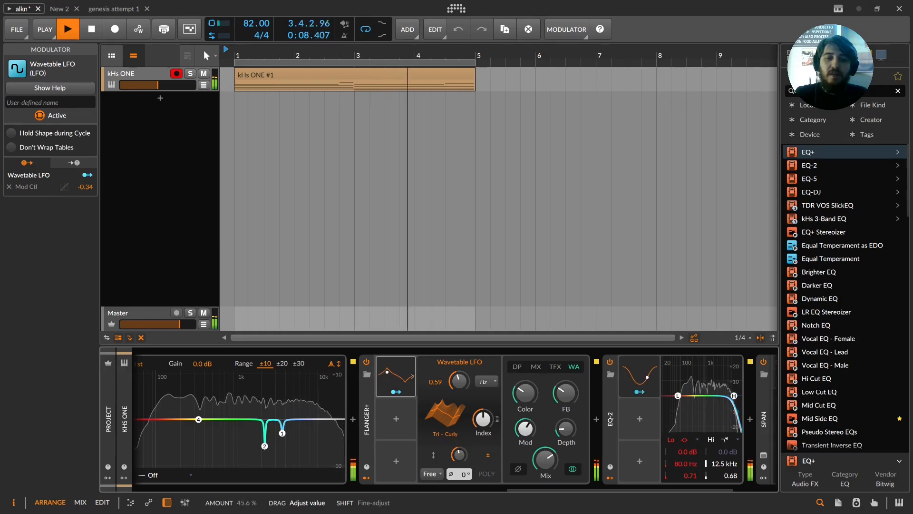
mouse_move(462, 457)
mouse_down()
mouse_move(463, 468)
mouse_move(463, 459)
mouse_move(455, 464)
mouse_up()
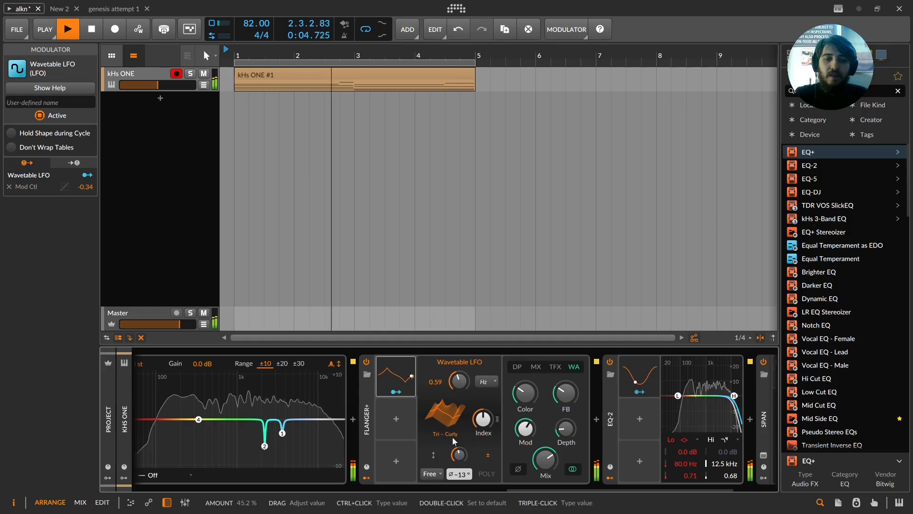
Step: Add a second, plain LFO modulator to Flanger+ and stop playback
click(397, 421)
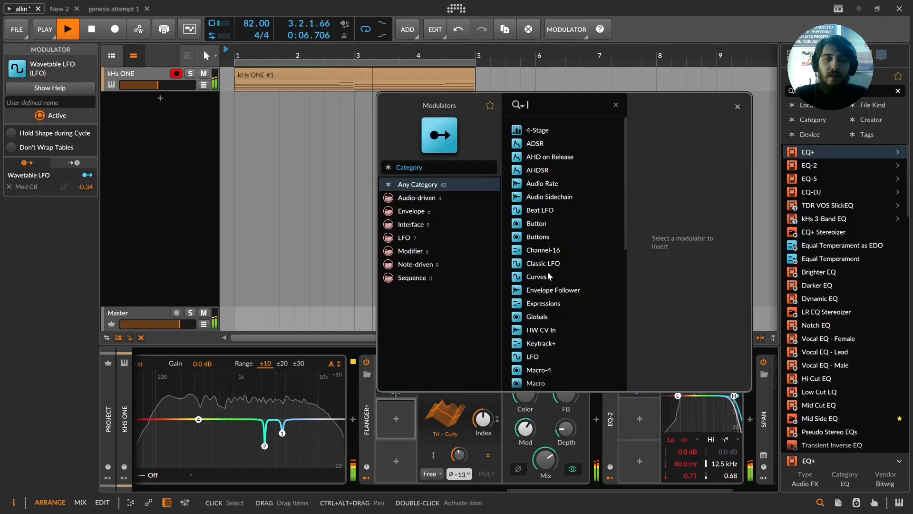
double_click(539, 357)
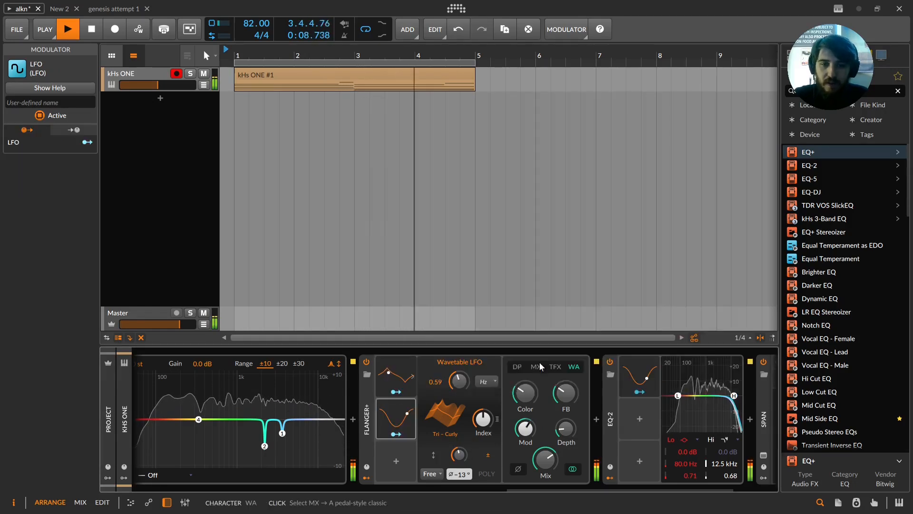
key(space)
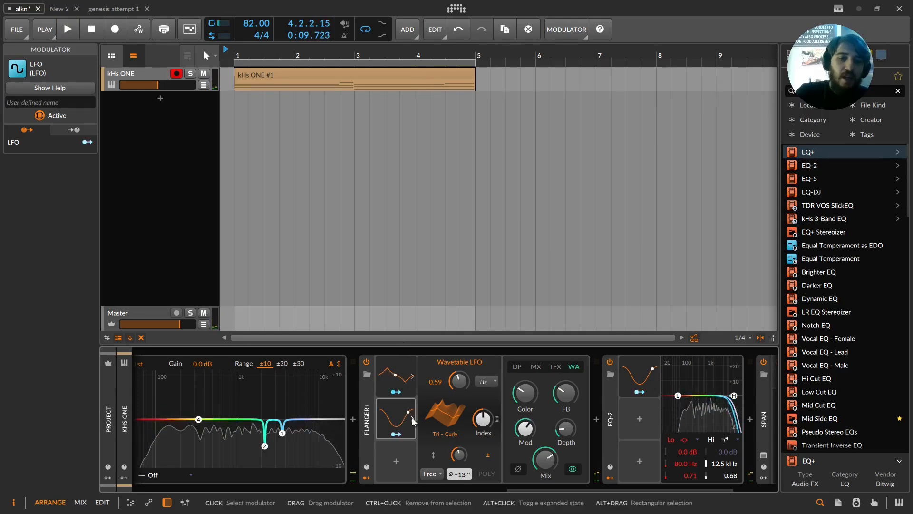
Step: Adjust the new LFO and route it to modulate the Wavetable LFO's rate by about +7.89
click(411, 417)
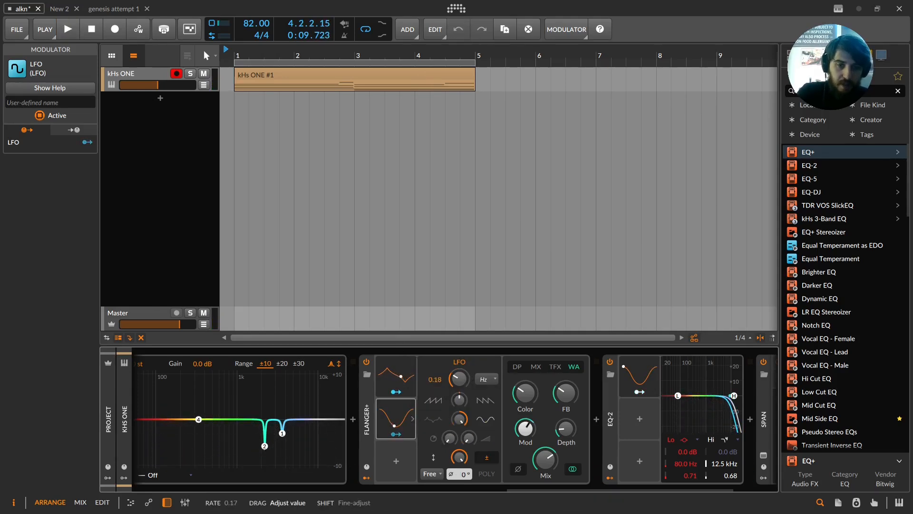
drag(459, 456, 459, 478)
click(411, 376)
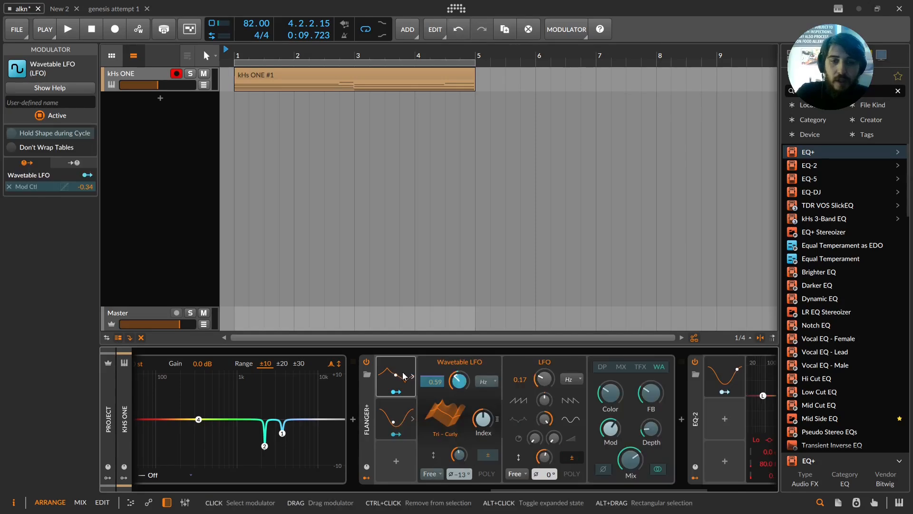
drag(455, 375, 456, 361)
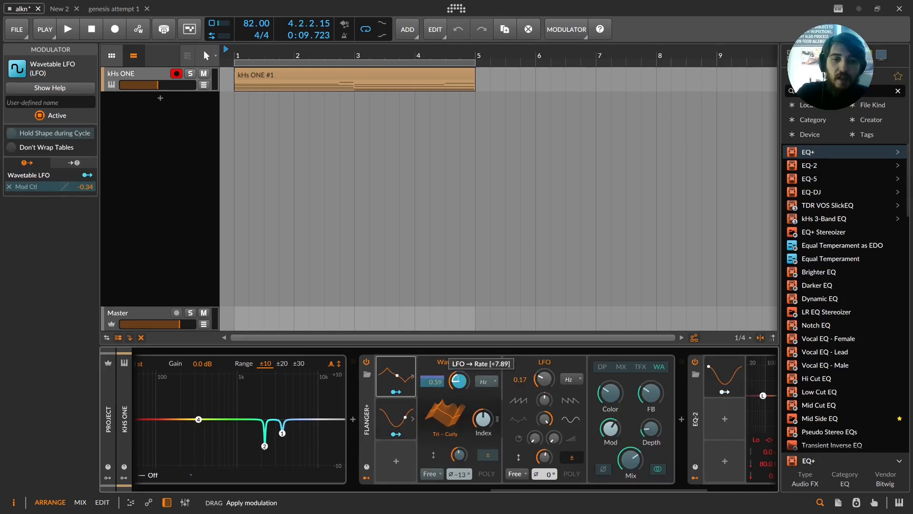
Step: Adjust the Wavetable LFO's index and play the clip briefly to audition the modulation
mouse_move(482, 418)
mouse_down()
mouse_move(483, 405)
mouse_move(483, 419)
mouse_move(491, 415)
mouse_up()
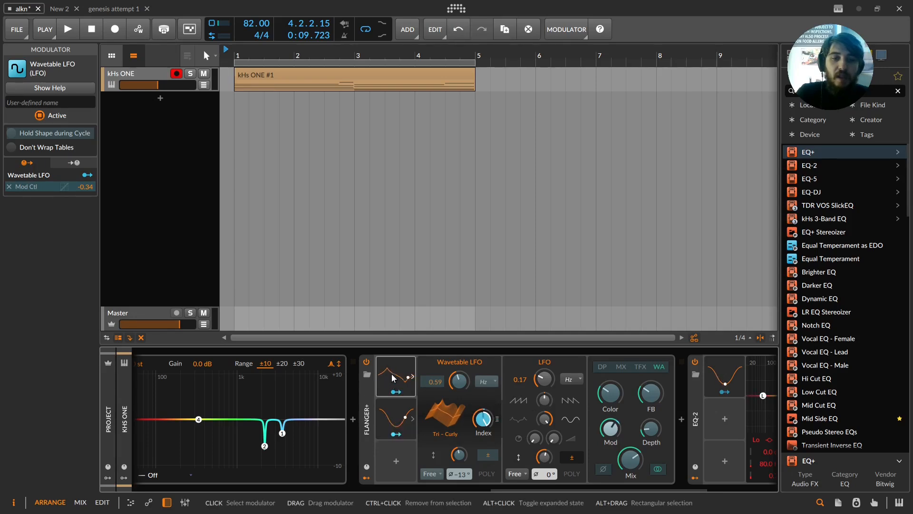
key(space)
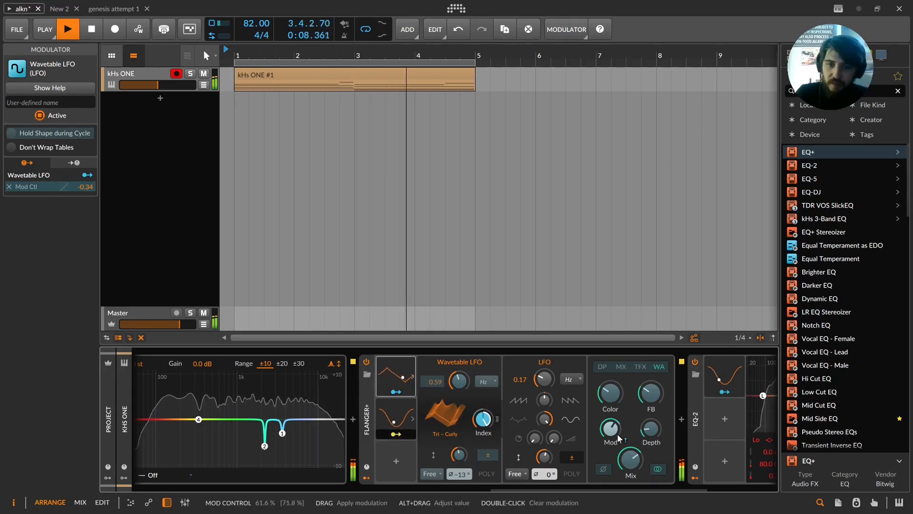
key(space)
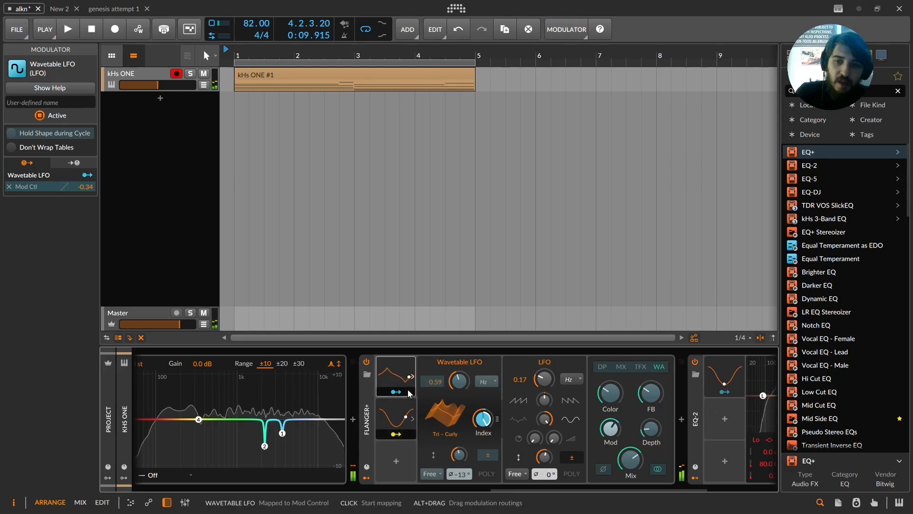
Step: Select Flanger+ together with EQ-2 and group them into an FX Layer container
drag(591, 489, 626, 488)
click(296, 415)
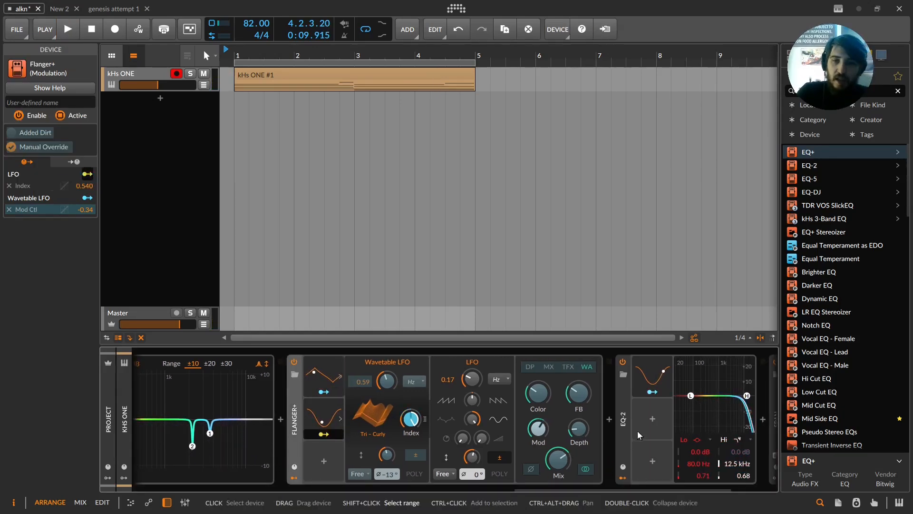
ctrl+click(623, 407)
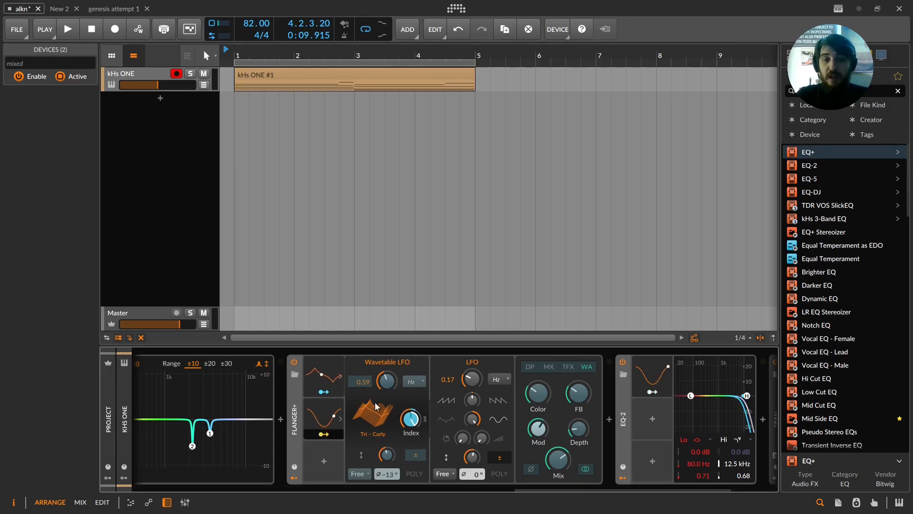
drag(572, 486, 215, 490)
click(43, 306)
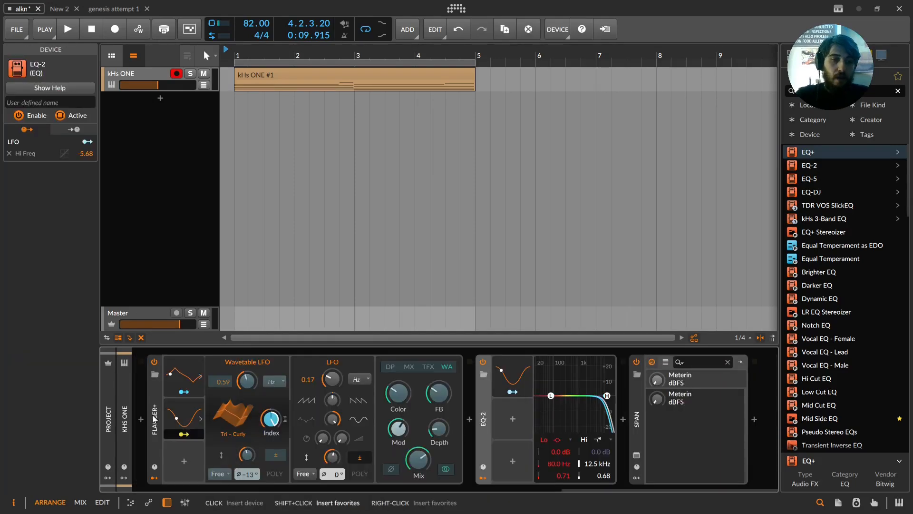
shift+click(156, 419)
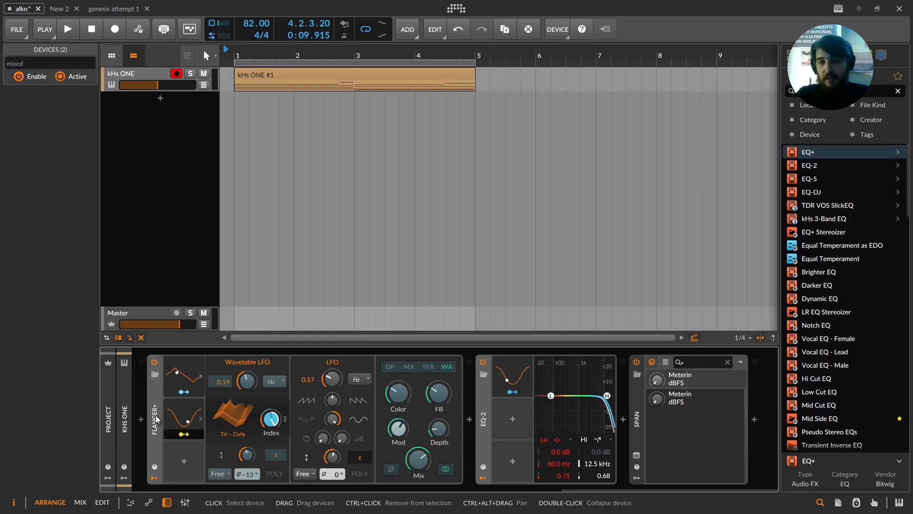
key(ctrl+g)
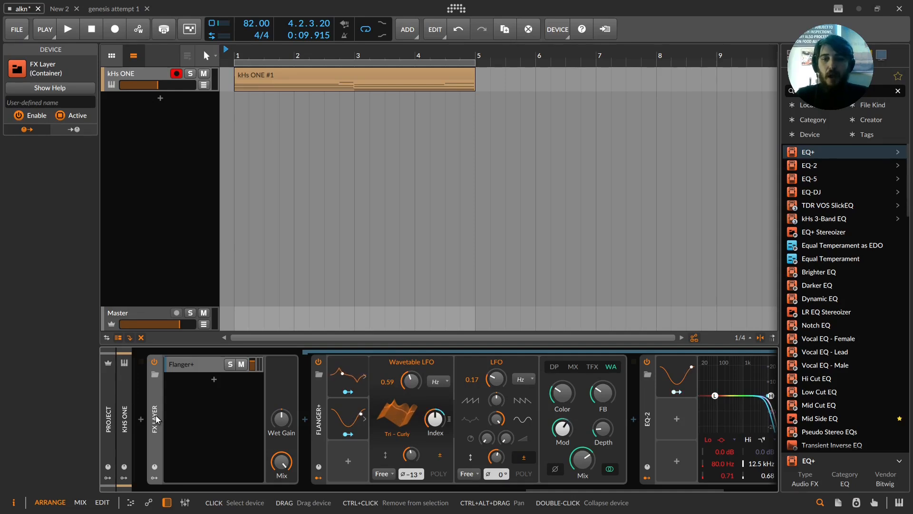
Step: Shape EQ-2's low band and modulate its frequency, gain and Q with the Wavetable LFO
scroll(156, 419, right, 2)
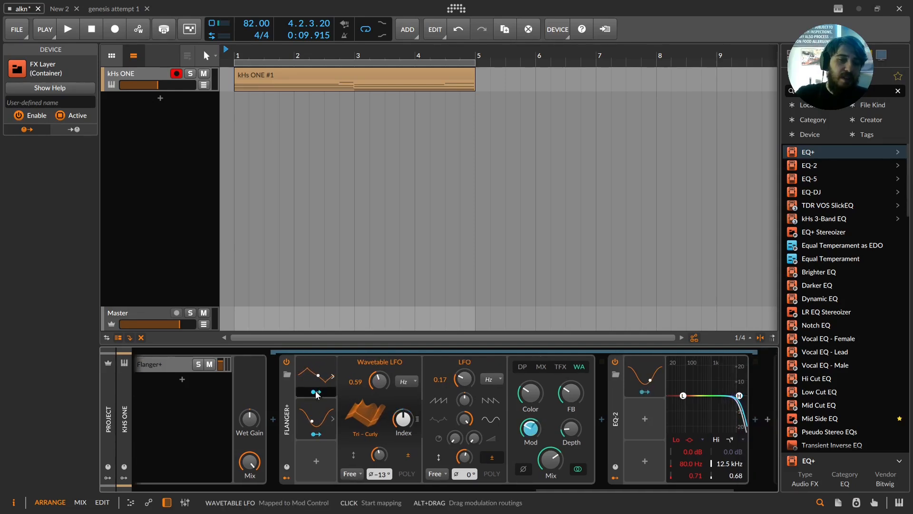
drag(684, 396, 696, 409)
drag(692, 477, 691, 456)
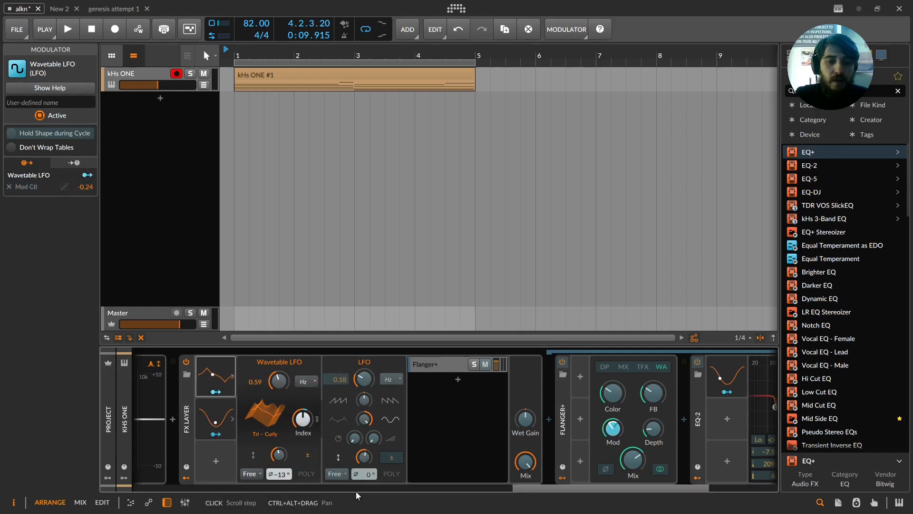
drag(533, 487, 604, 477)
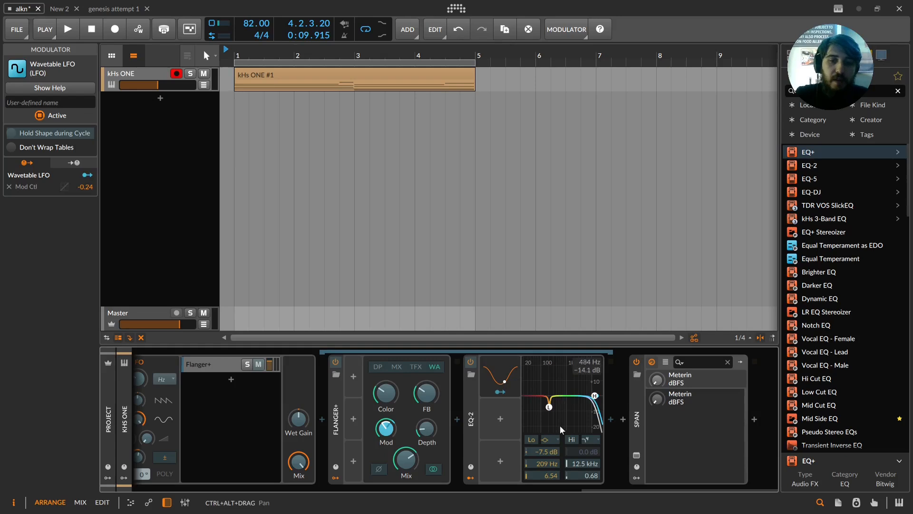
drag(544, 452, 544, 431)
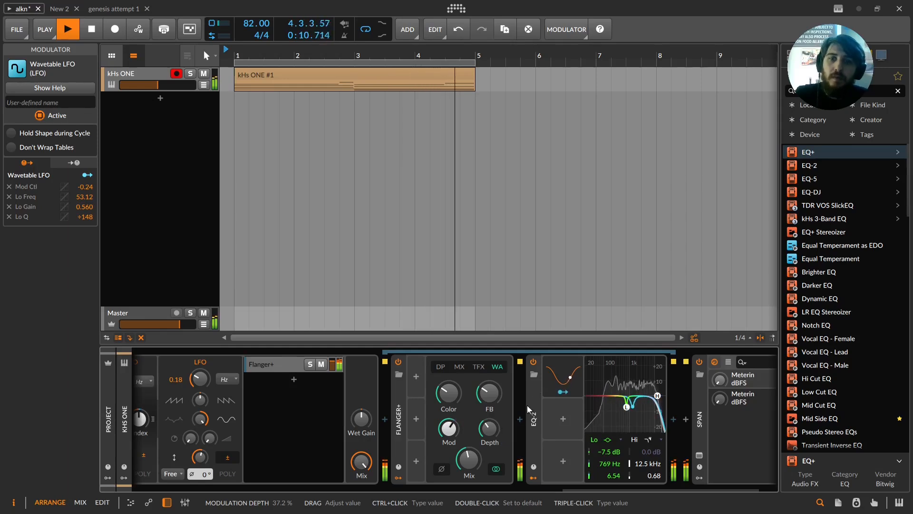
Step: Toggle EQ-2 off and on, and map the Steps modulator to Flanger+'s Mod control at about -1.20%
click(533, 361)
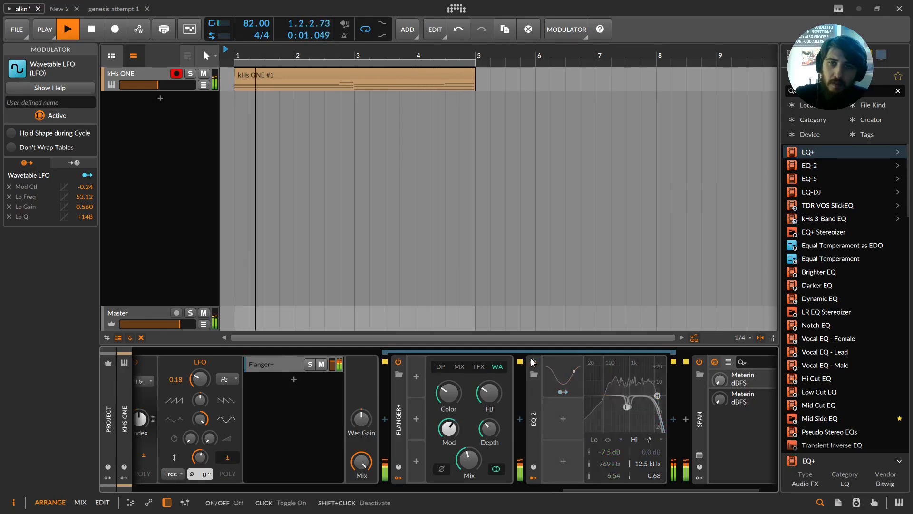
click(533, 362)
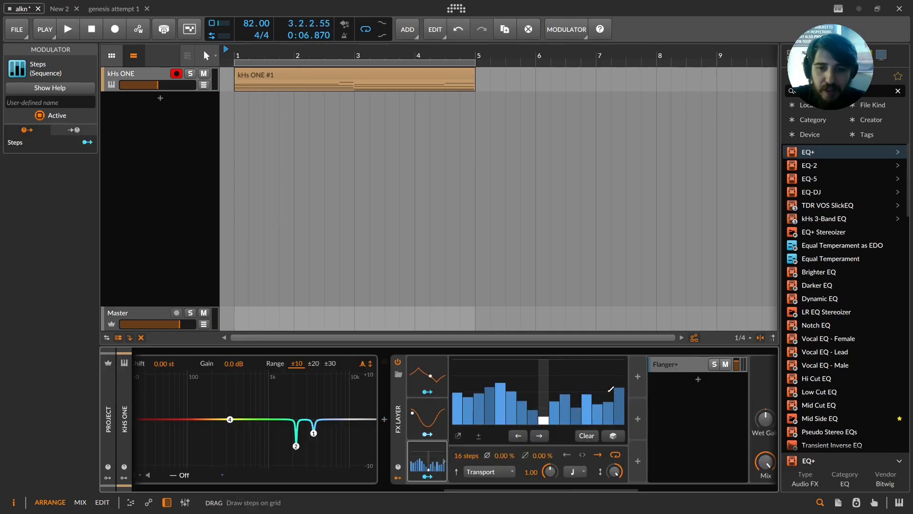
click(427, 376)
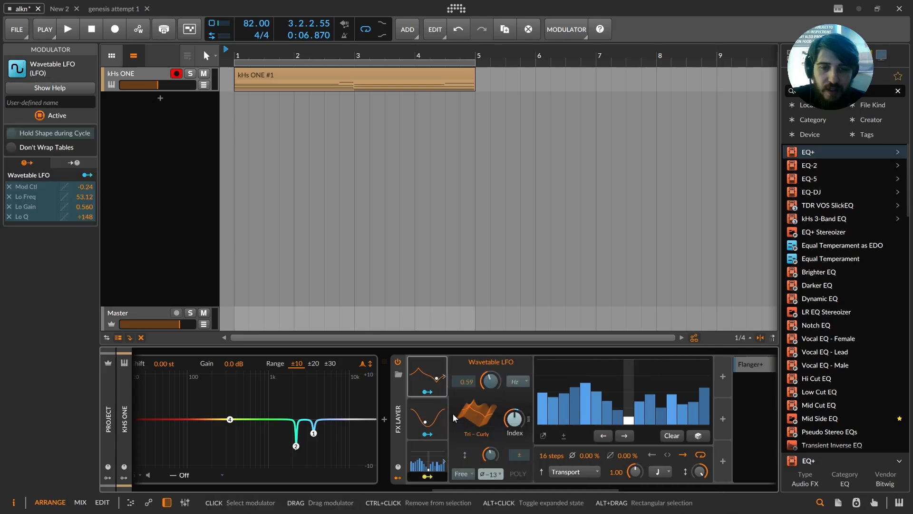
mouse_move(493, 493)
mouse_down()
mouse_move(614, 494)
mouse_move(476, 471)
mouse_move(490, 489)
mouse_up()
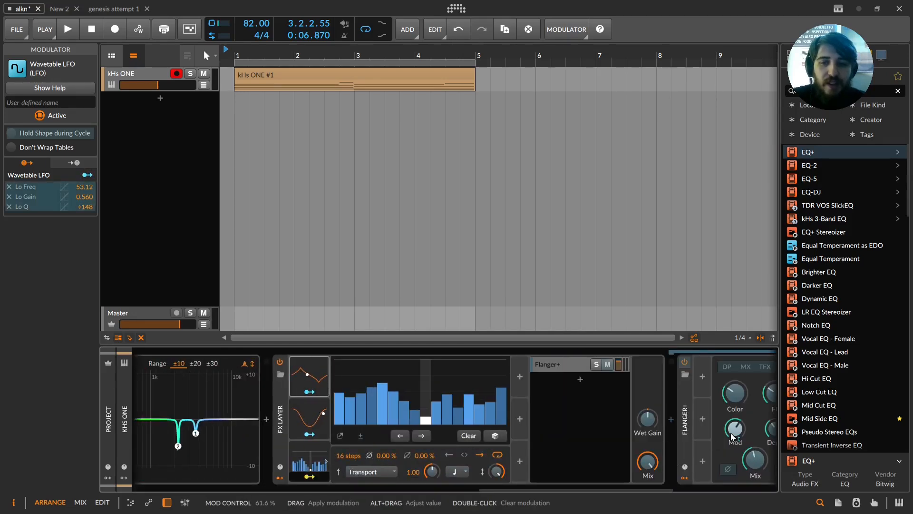
drag(734, 422, 734, 424)
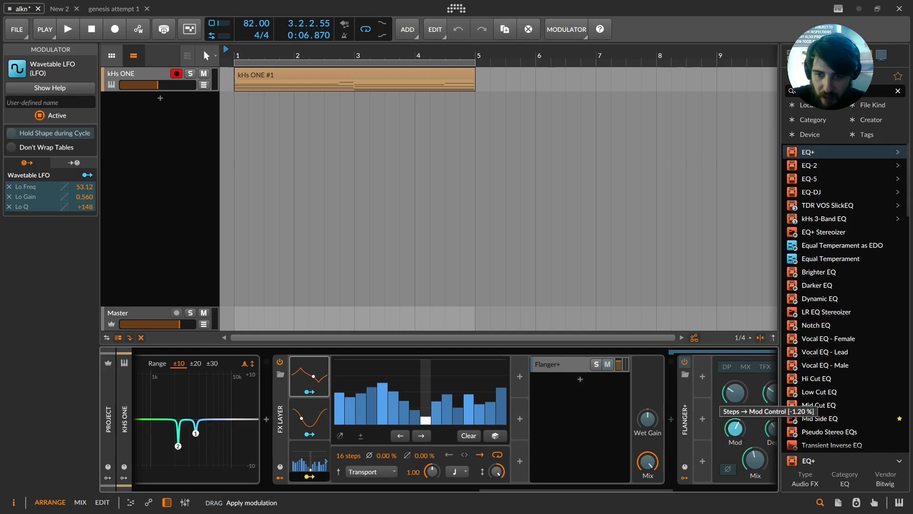
Step: Draw a step pattern in the Steps modulator and randomize it several times while the clip plays
key(space)
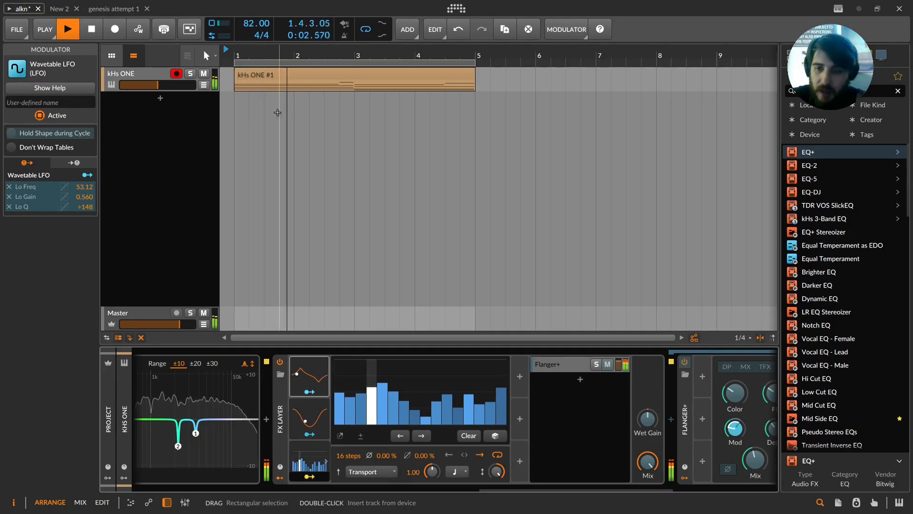
mouse_move(336, 402)
mouse_down()
mouse_move(474, 387)
mouse_move(504, 395)
mouse_up()
click(494, 437)
click(494, 437)
click(495, 436)
click(495, 436)
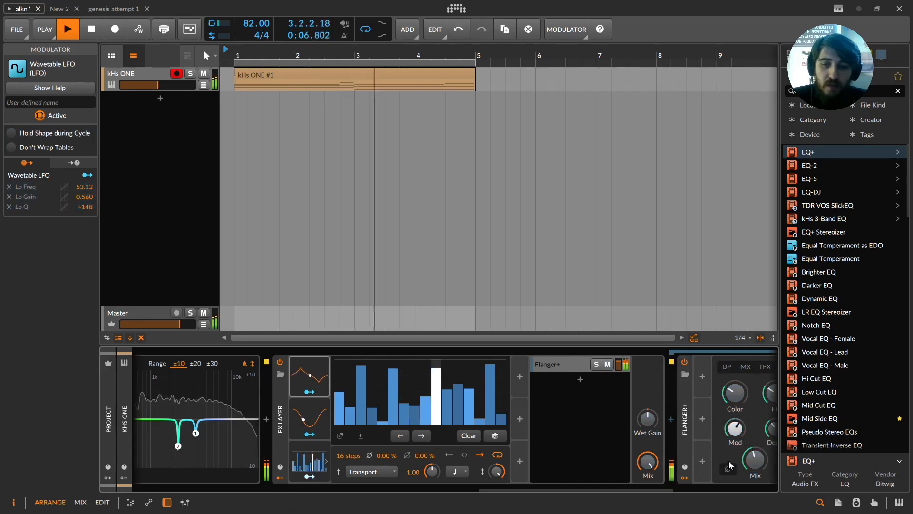
drag(758, 466, 758, 465)
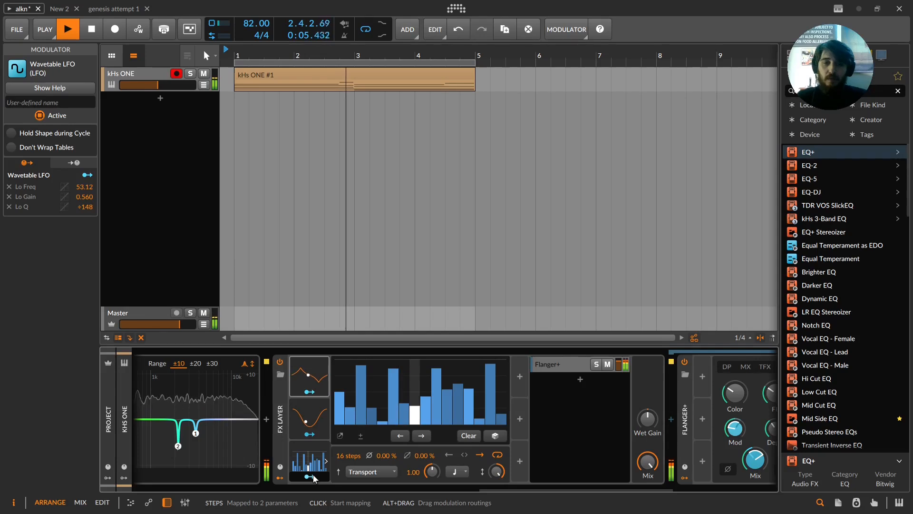
key(space)
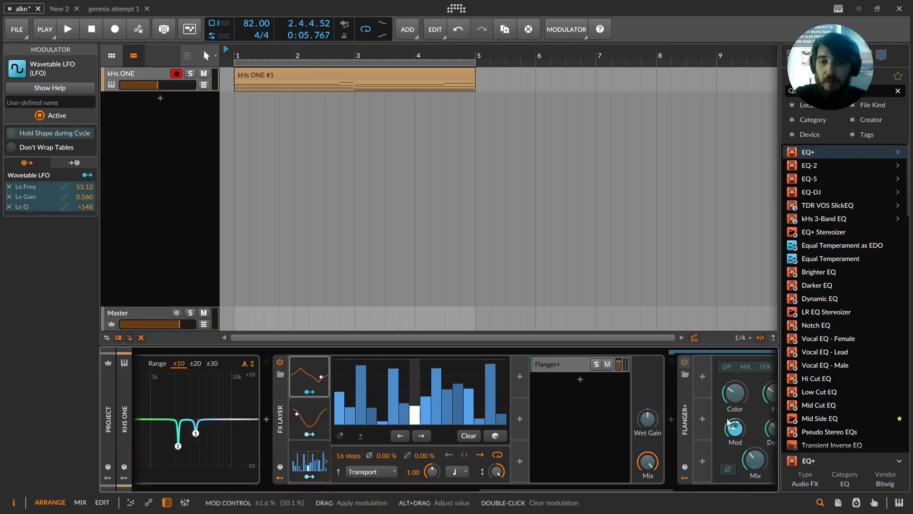
Step: Browse along the device chain and open the Scratch The Itch layer's Saturator device
drag(730, 422, 552, 472)
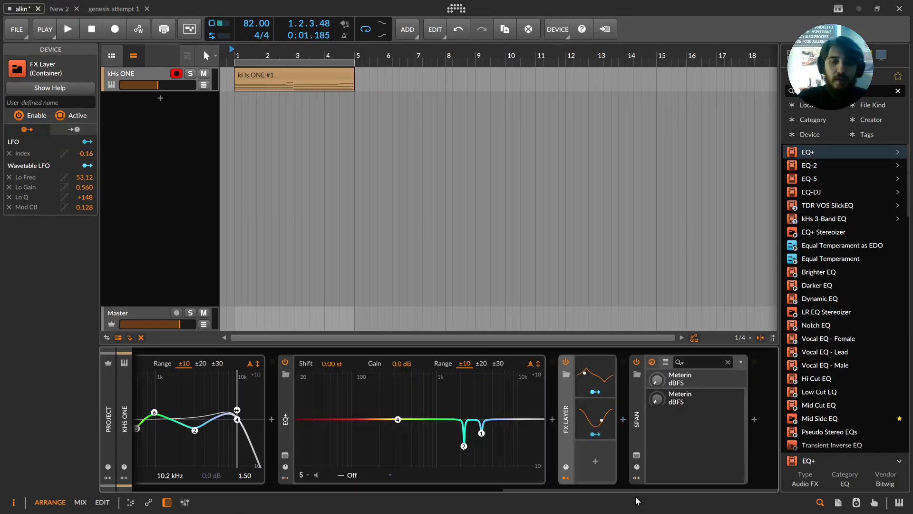
scroll(666, 476, up, 3)
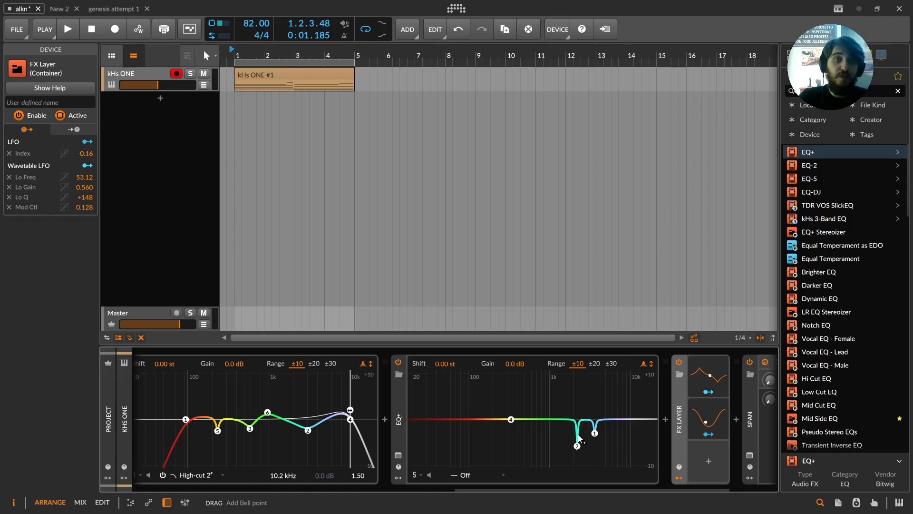
scroll(547, 476, up, 6)
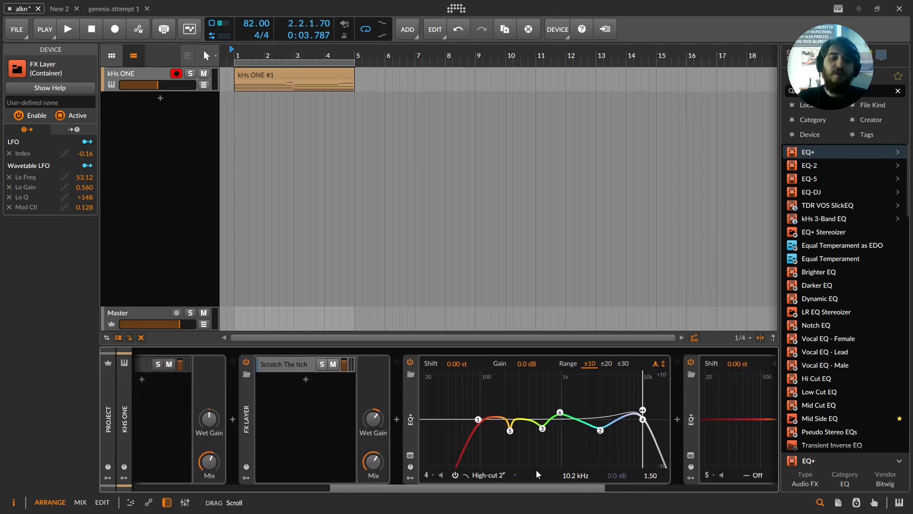
scroll(529, 468, up, 6)
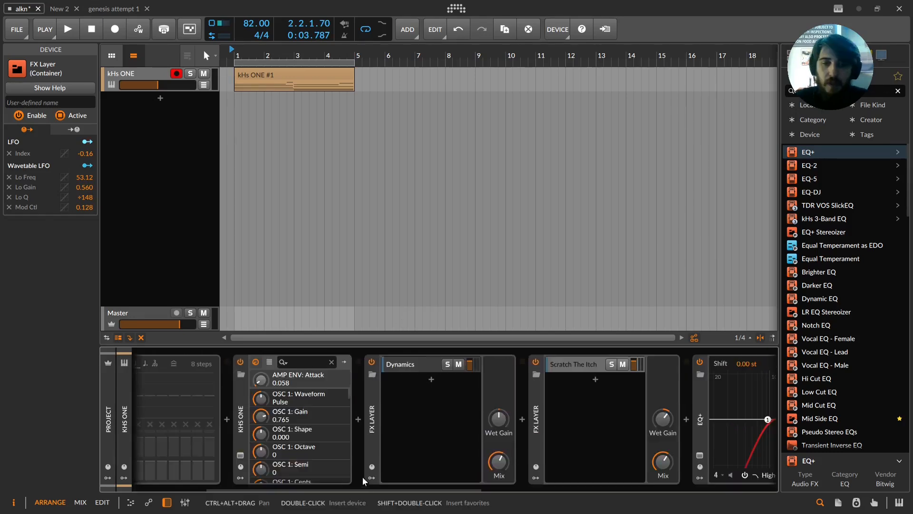
click(564, 364)
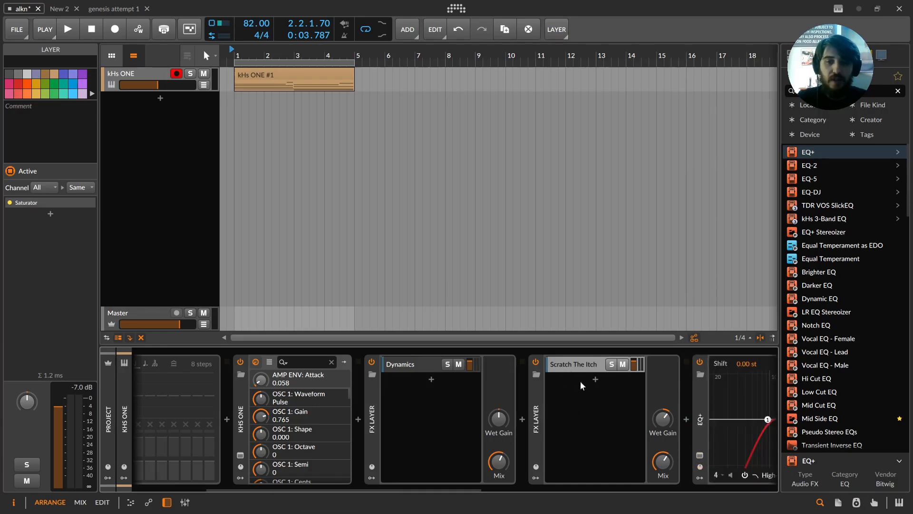
click(578, 368)
drag(386, 489, 480, 491)
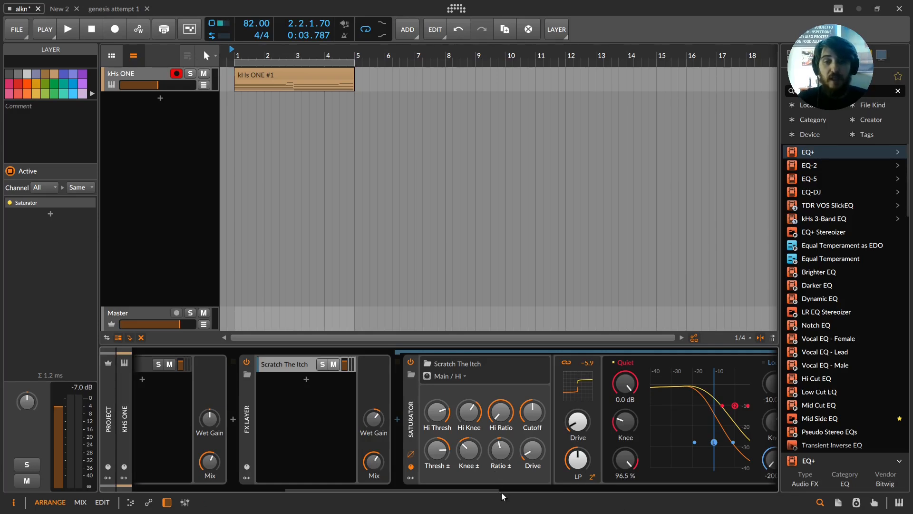
drag(492, 489, 534, 488)
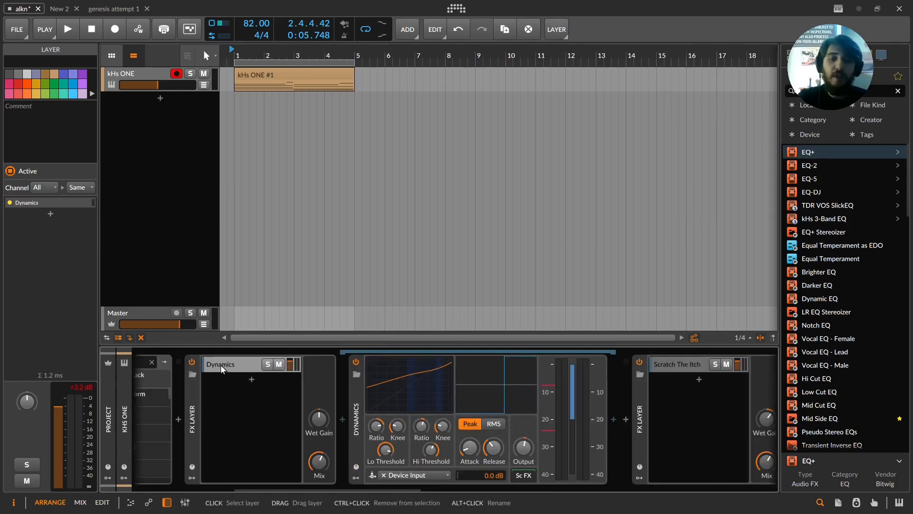
Step: Play the clip while switching the Dynamics FX Layer off and on to compare
key(space)
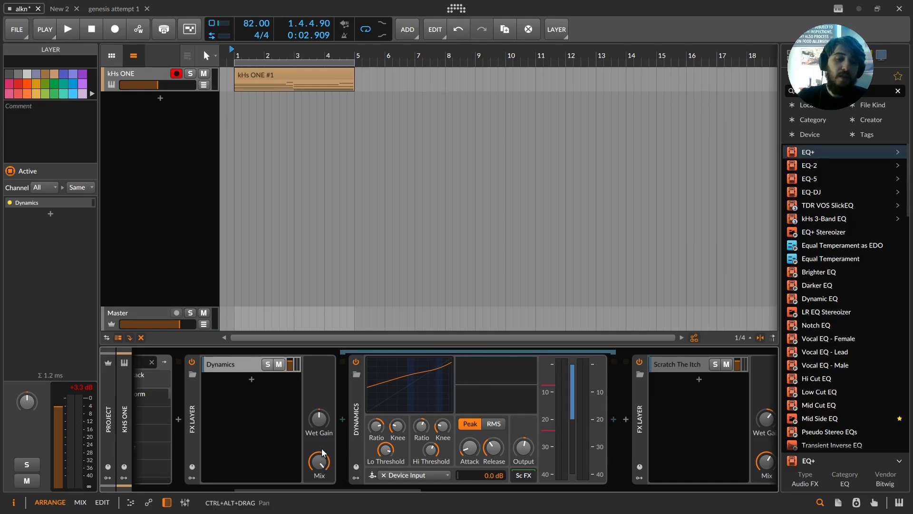
click(189, 358)
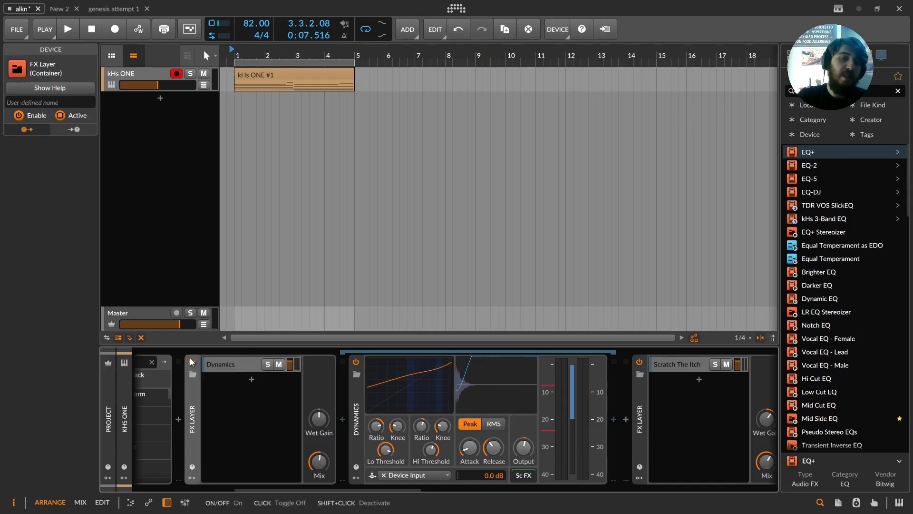
click(192, 363)
key(space)
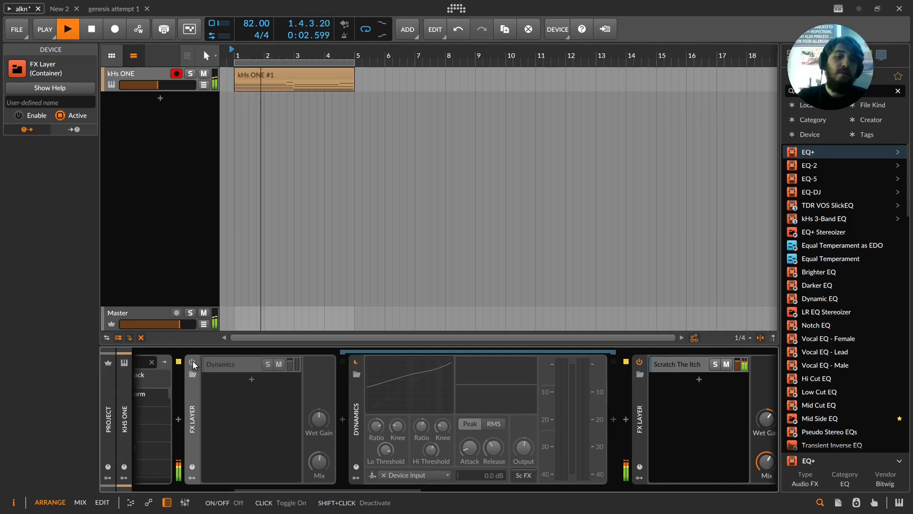
click(193, 362)
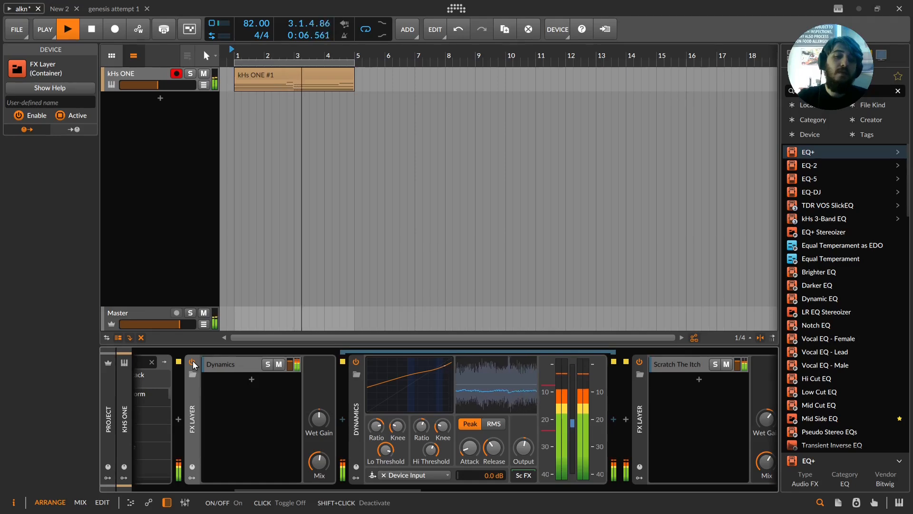
key(space)
Step: Open the on-screen piano keyboard and play a note on it
scroll(192, 364, up, 5)
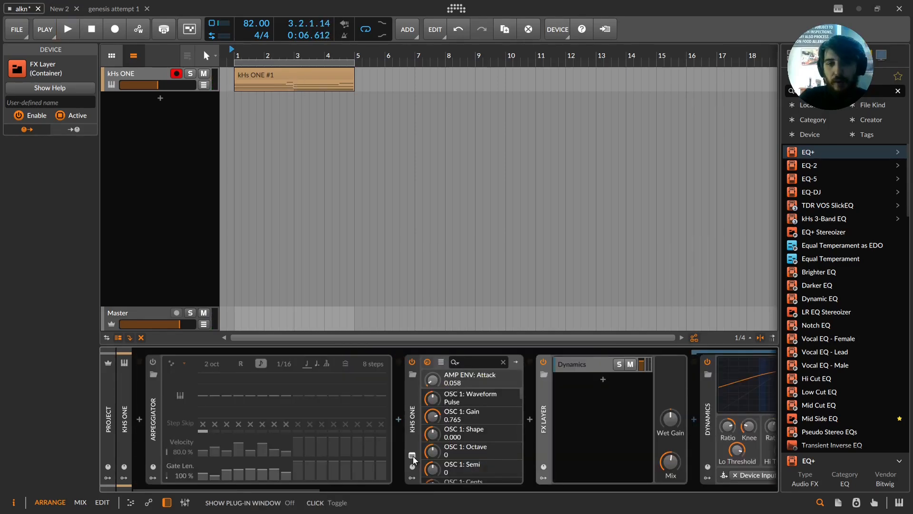
click(413, 455)
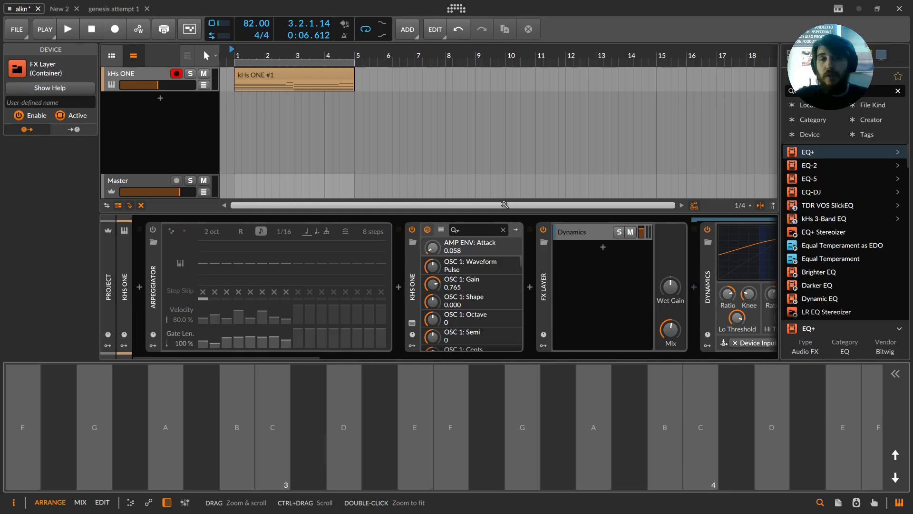
click(487, 426)
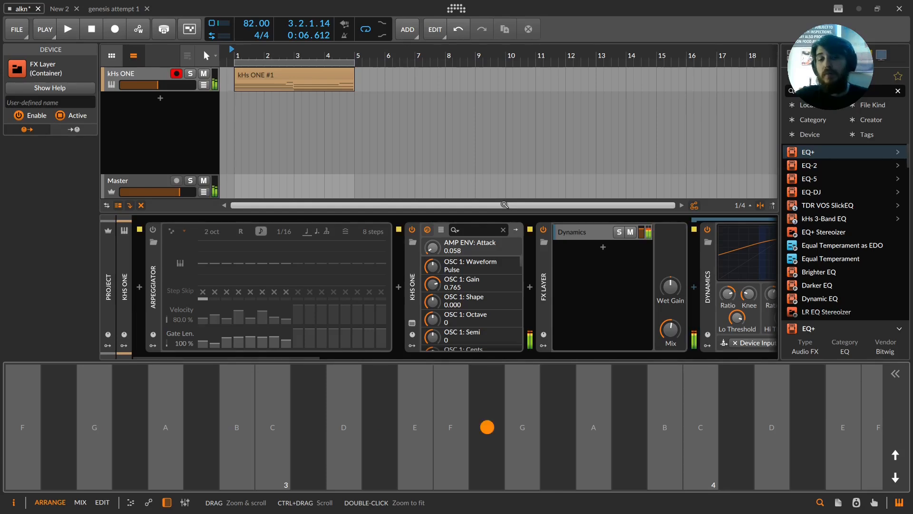
Step: Play a few more notes on the on-screen piano keyboard
click(451, 427)
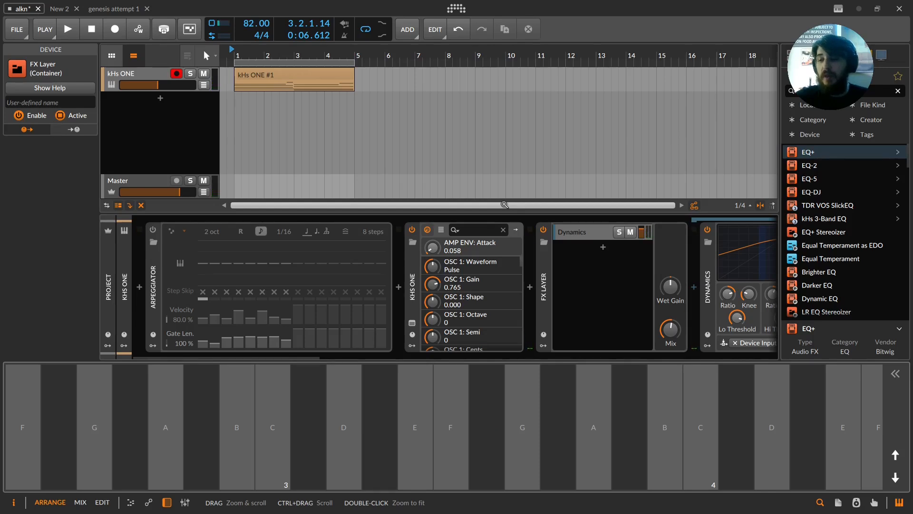
click(309, 427)
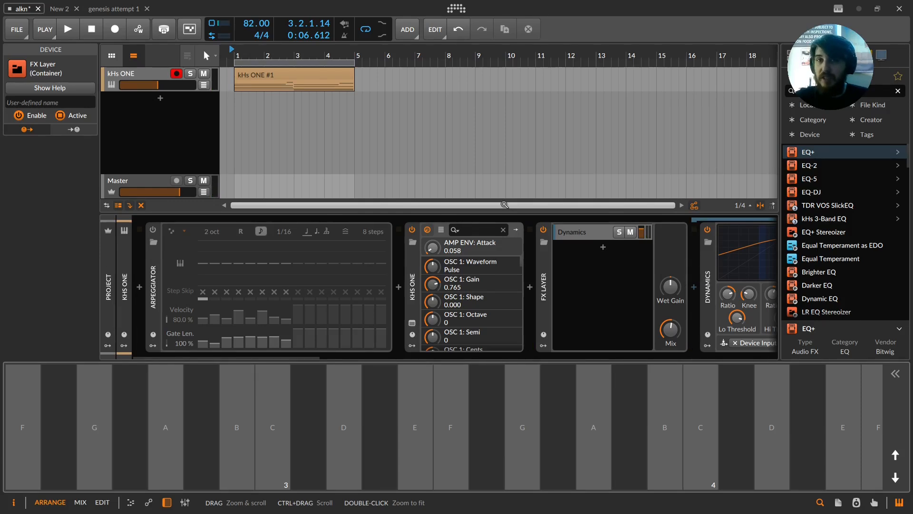
click(273, 426)
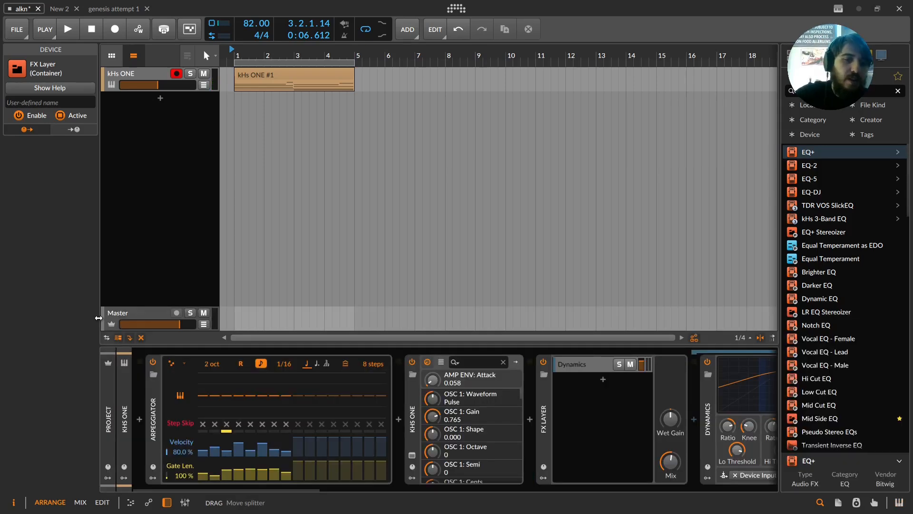
Step: Start playback and move along the device chain to the FX Layer containing Flanger+
key(space)
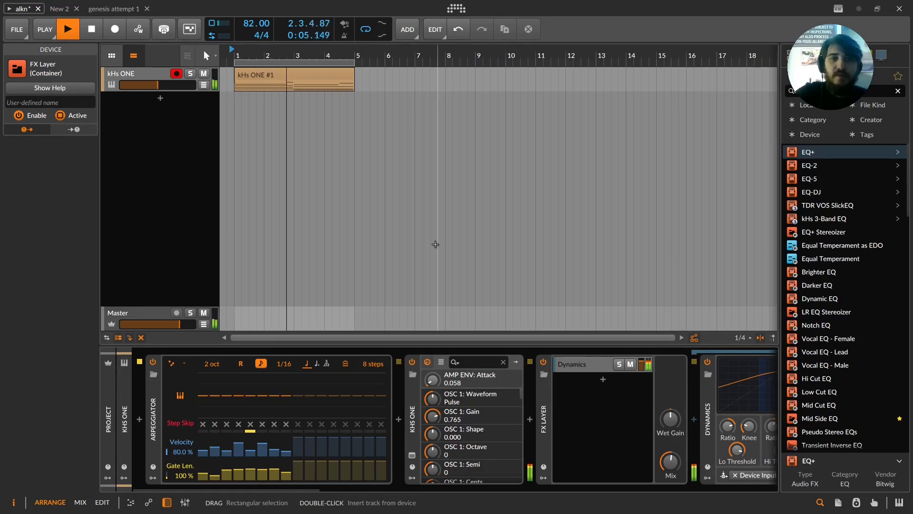
scroll(476, 469, down, 2)
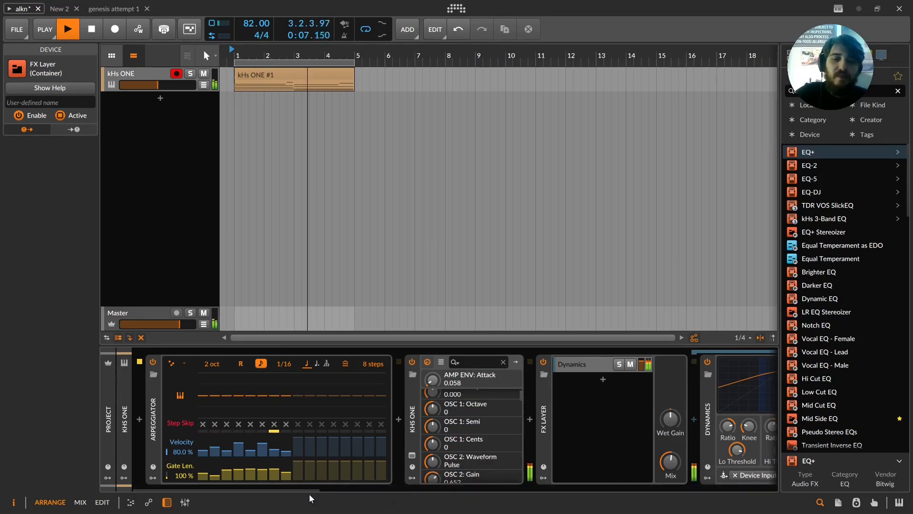
scroll(472, 465, down, 6)
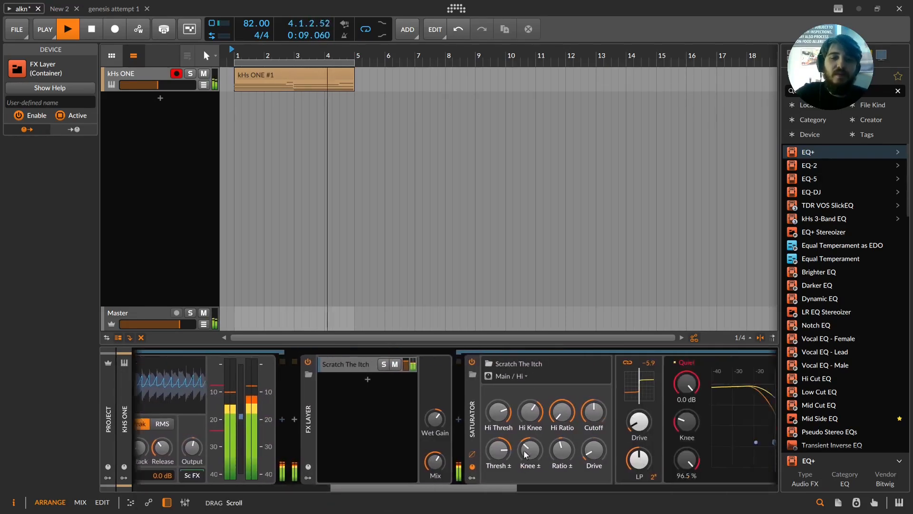
scroll(525, 454, down, 10)
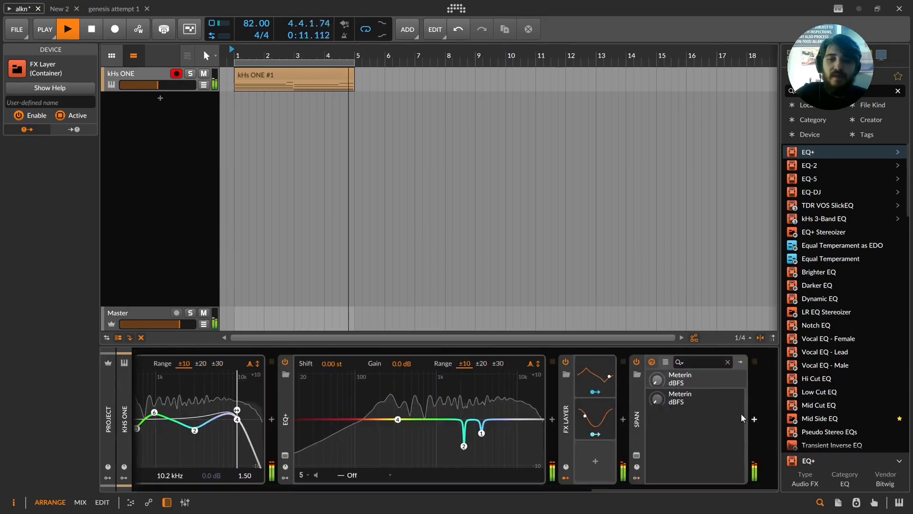
click(579, 471)
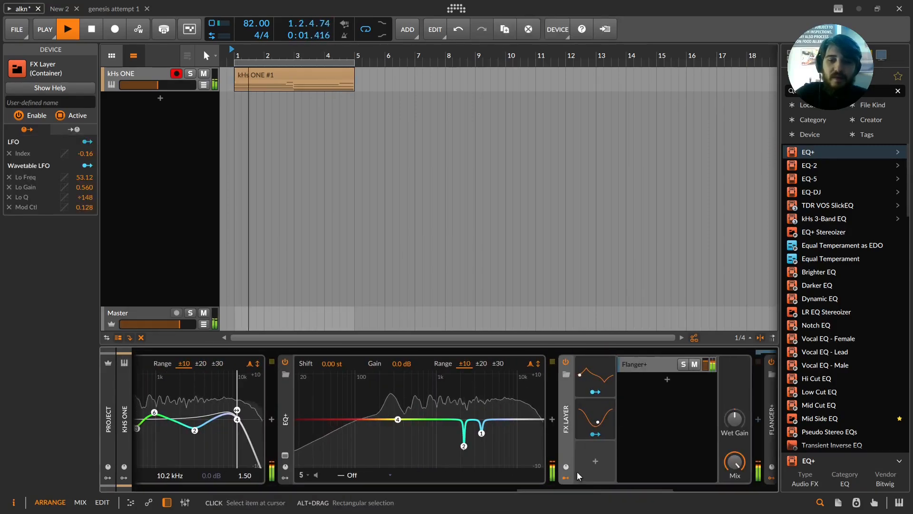
drag(568, 489, 649, 481)
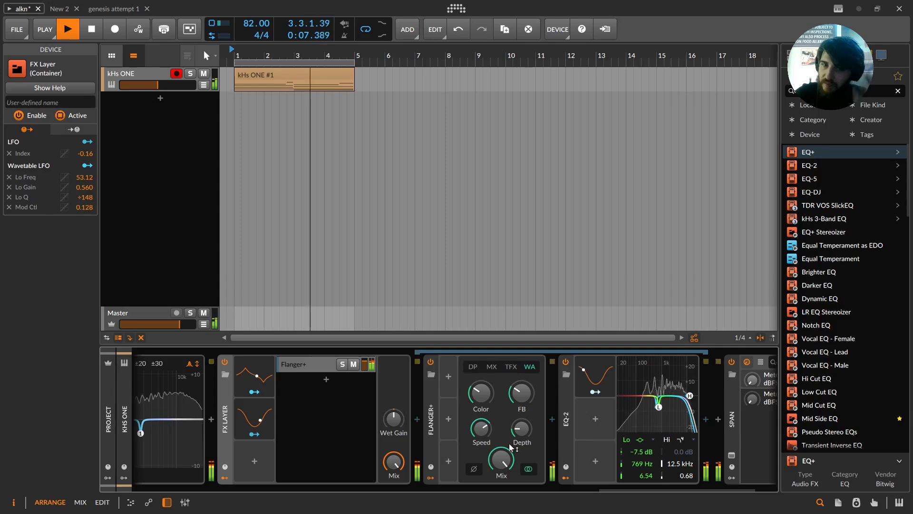
Step: Lower the Flanger+ Mix and switch Flanger+ off and on during playback to compare
drag(500, 458, 500, 489)
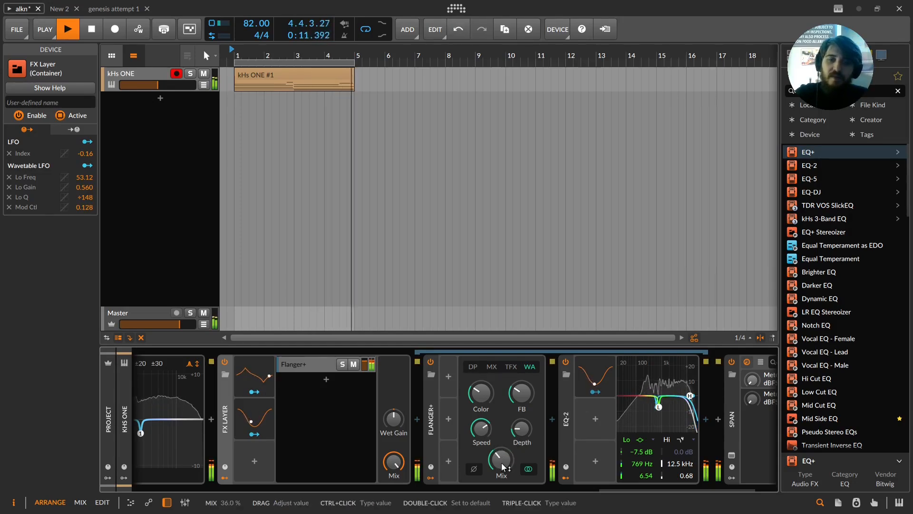
click(431, 362)
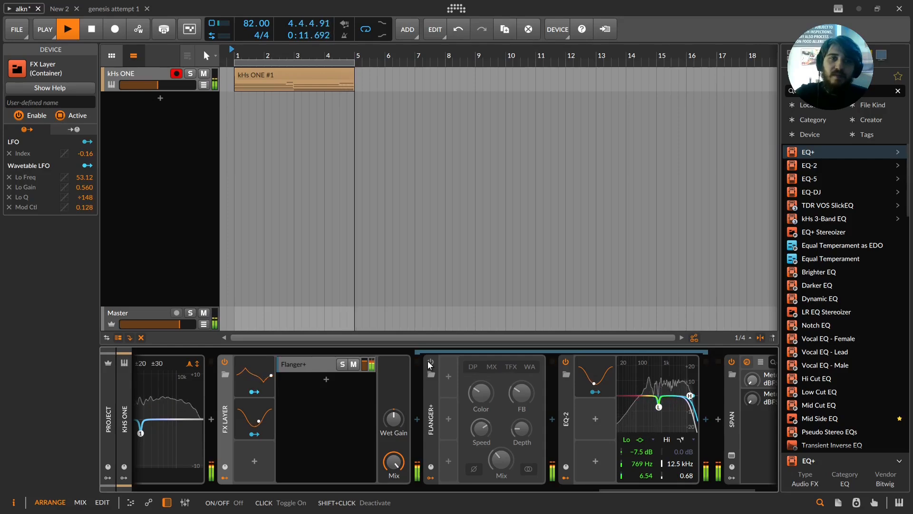
key(space)
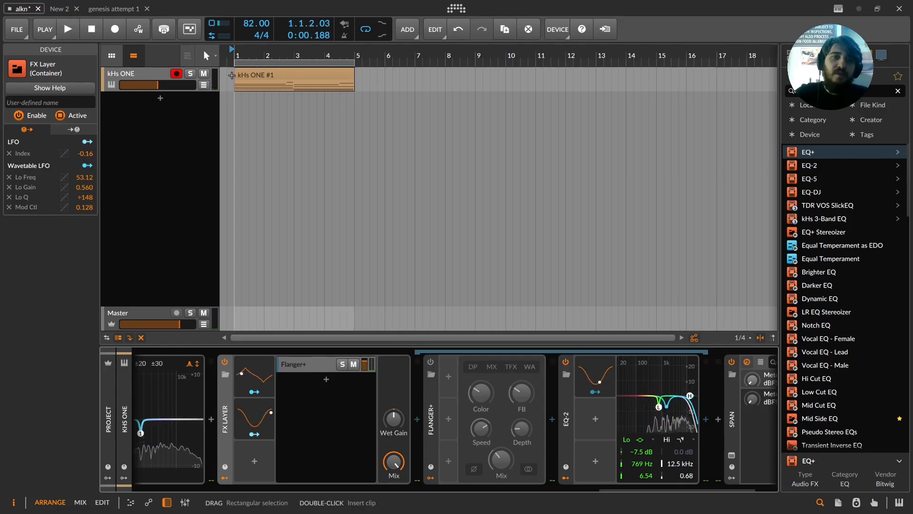
click(142, 199)
key(space)
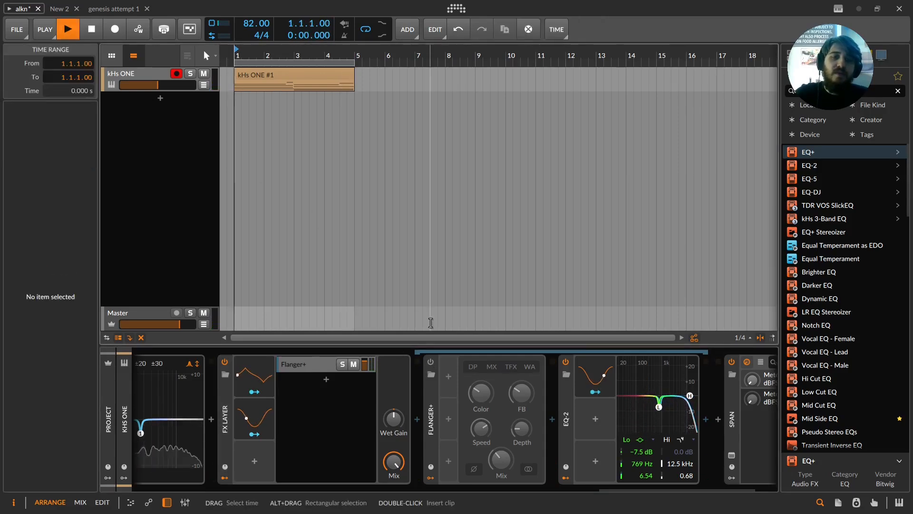
click(429, 363)
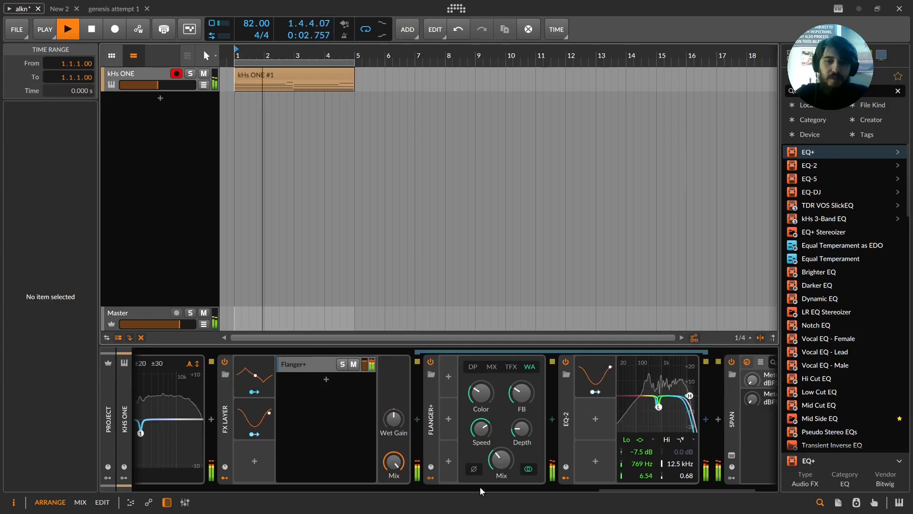
key(space)
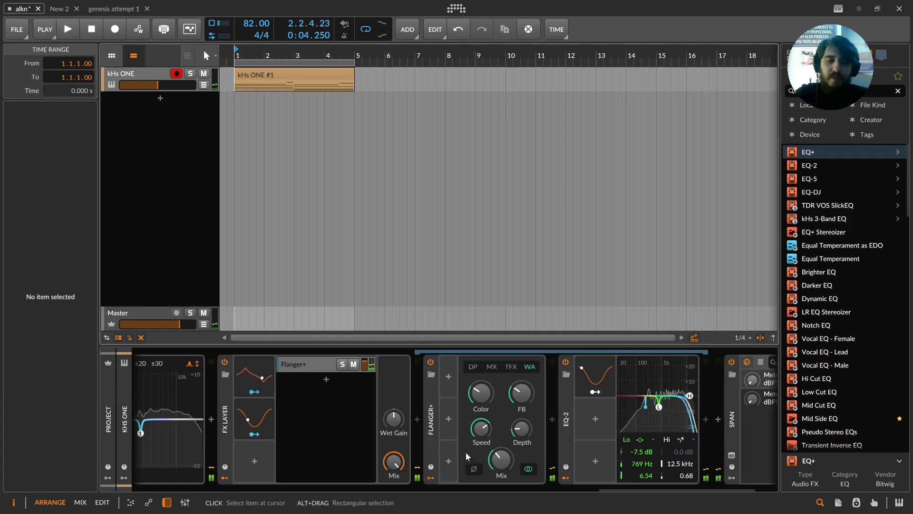
Step: Open the clip in the note editor and enlarge the editor pane
key(e)
drag(319, 218, 319, 199)
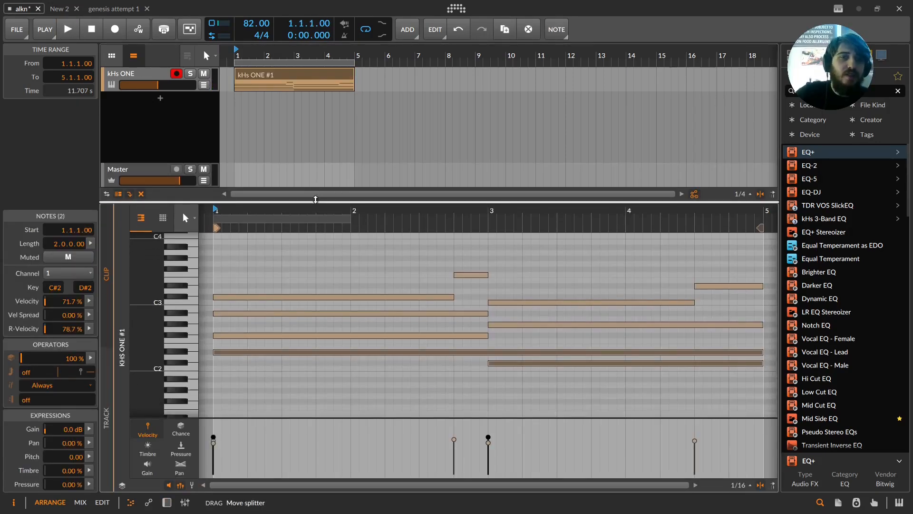
key(d)
key(e)
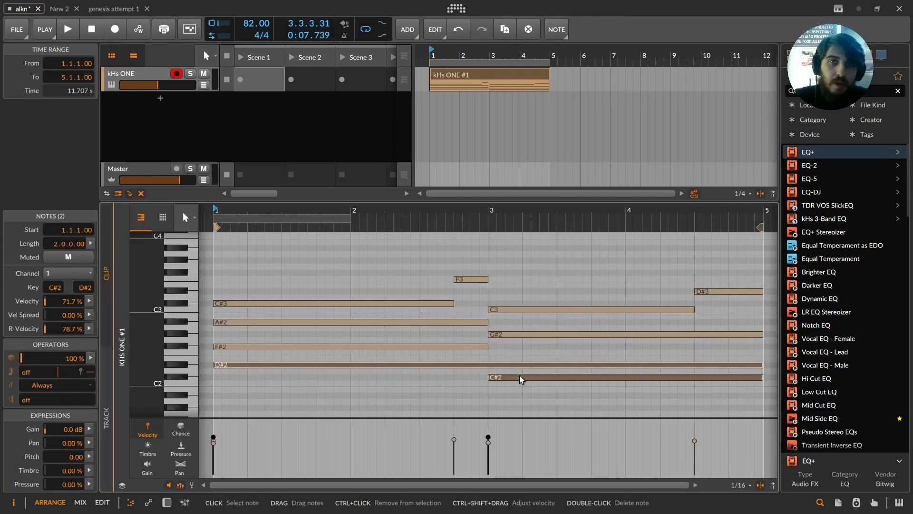
Step: Select groups of notes in the lower part of the clip to inspect them
drag(414, 269, 594, 428)
drag(599, 383, 486, 328)
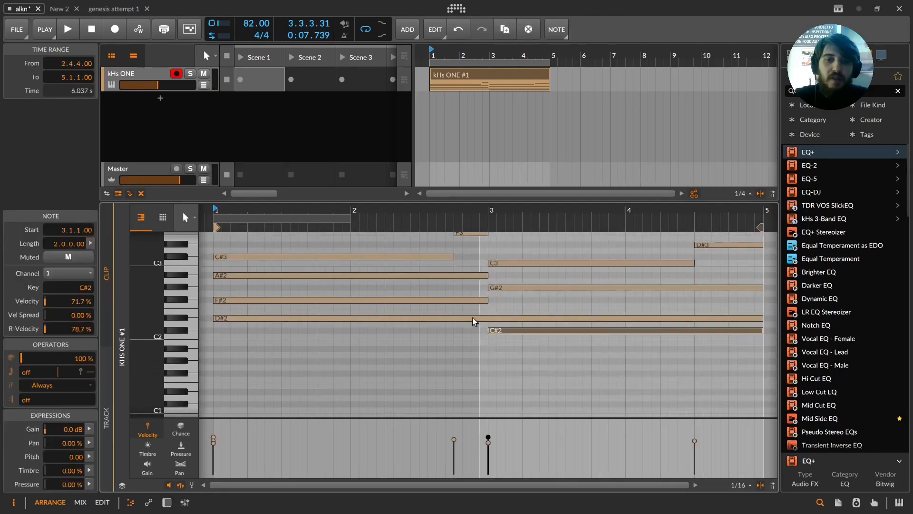
drag(591, 377, 525, 319)
drag(545, 357, 528, 333)
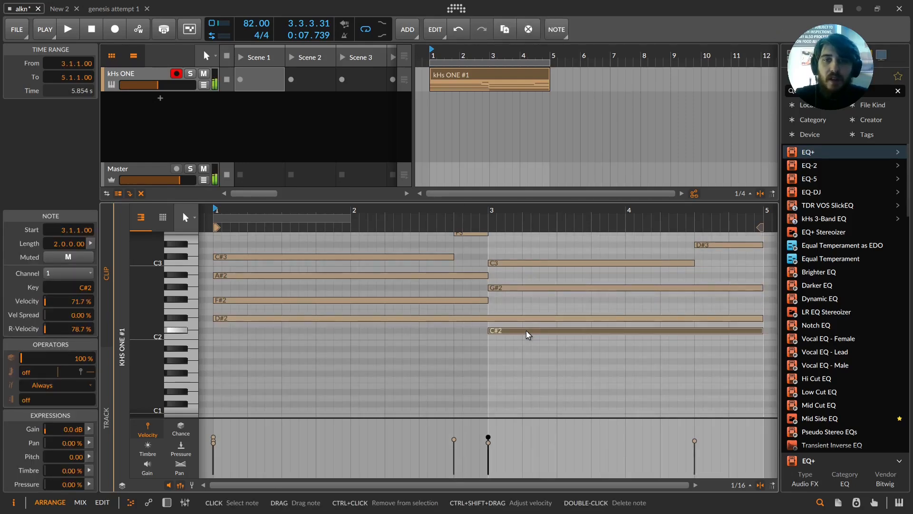
click(526, 319)
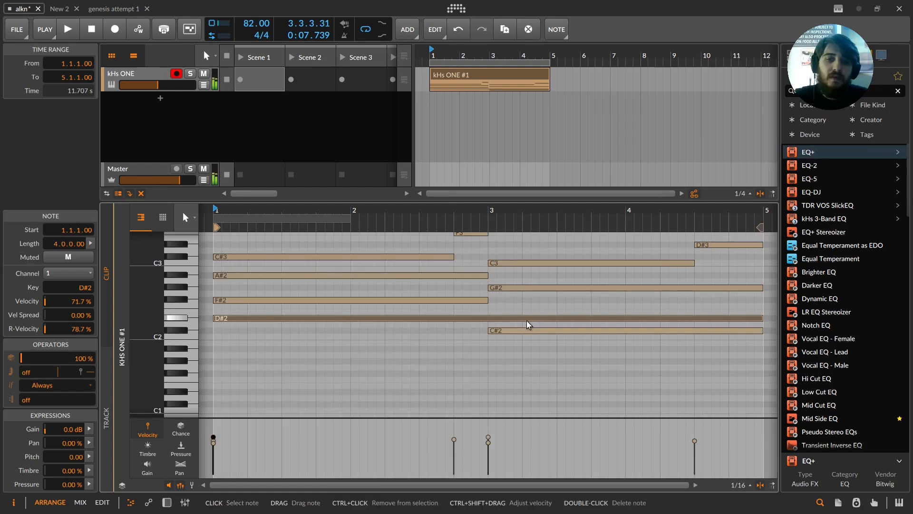
Step: Select each chord note in turn to examine its pitch, and play the clip
scroll(437, 330, up, 3)
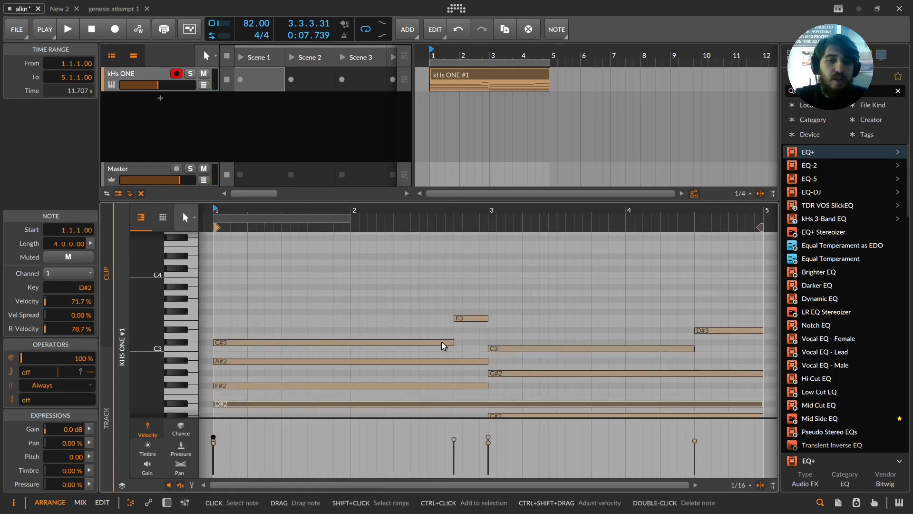
click(468, 318)
click(533, 349)
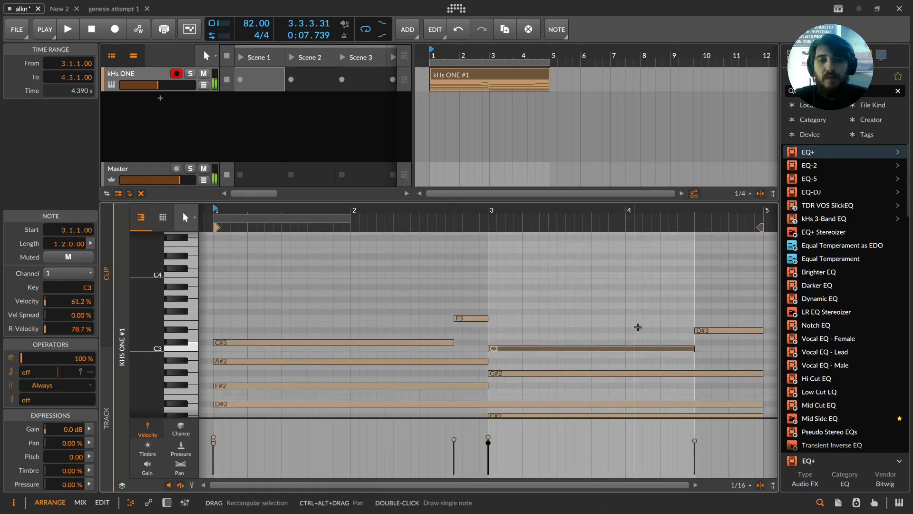
double_click(711, 330)
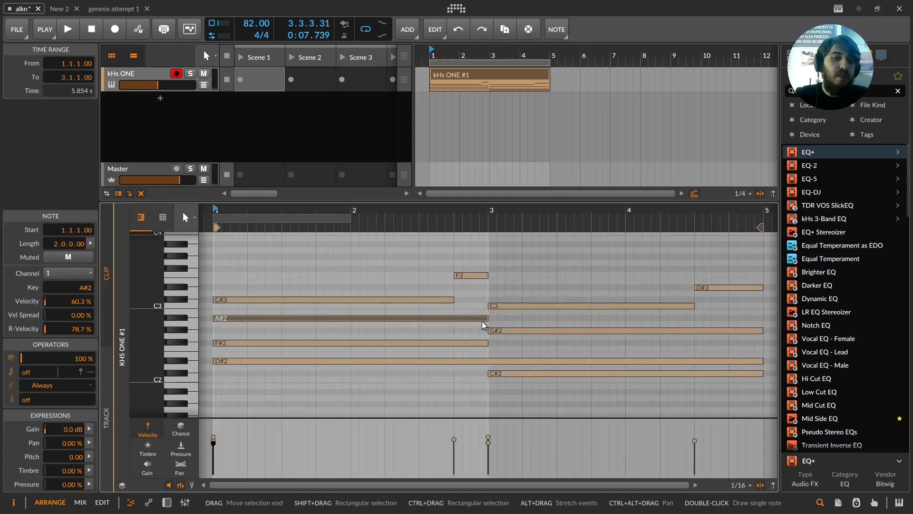
click(488, 331)
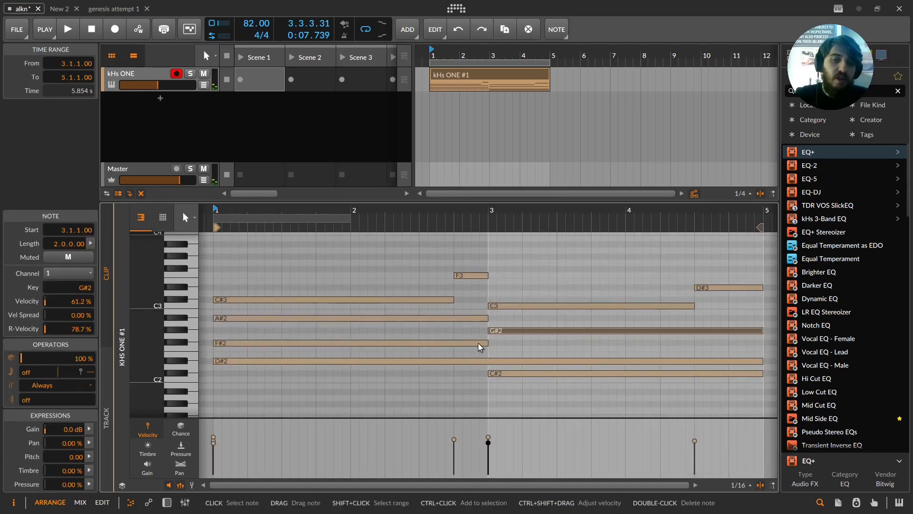
click(492, 306)
click(480, 318)
click(495, 330)
click(483, 343)
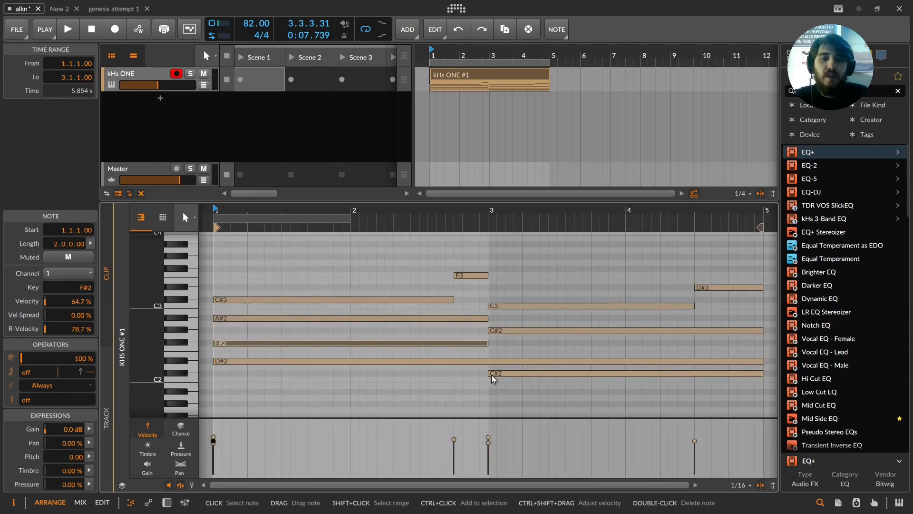
key(space)
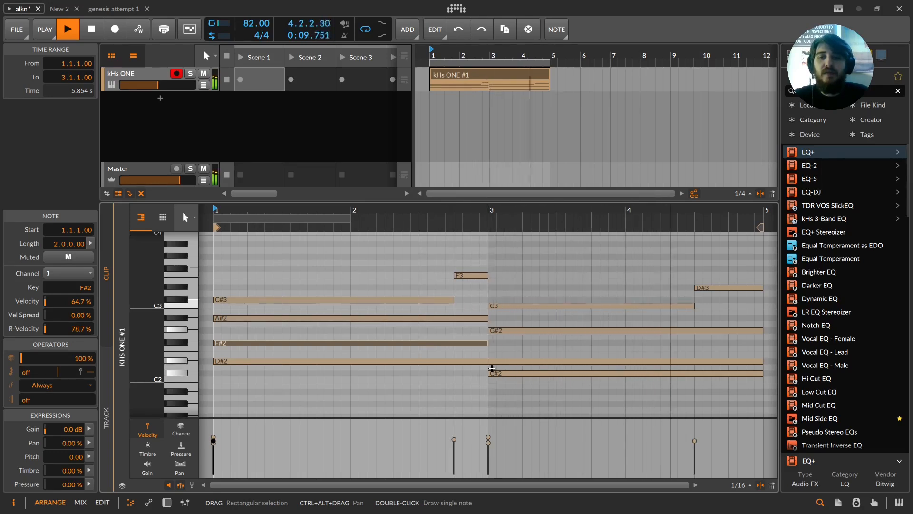
key(space)
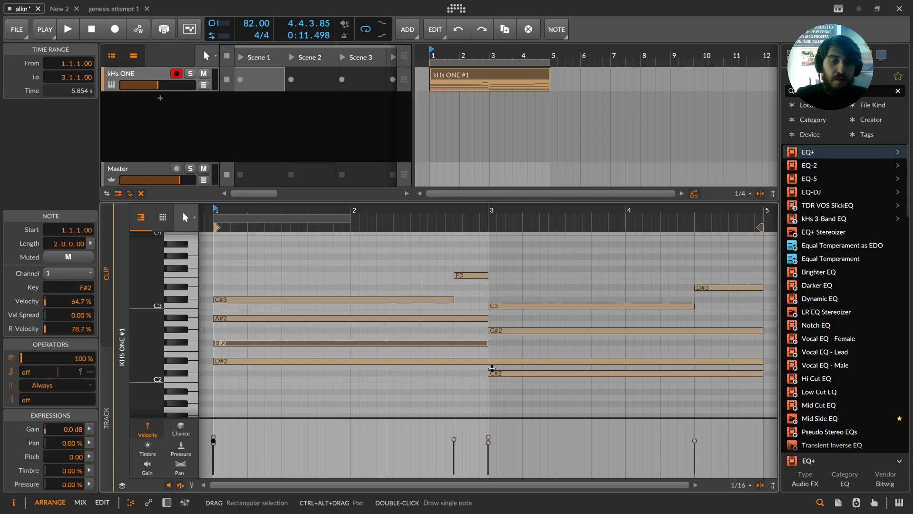
Step: Switch to the genesis attempt 1 project and then to the browser's Genesis wiki page
click(120, 10)
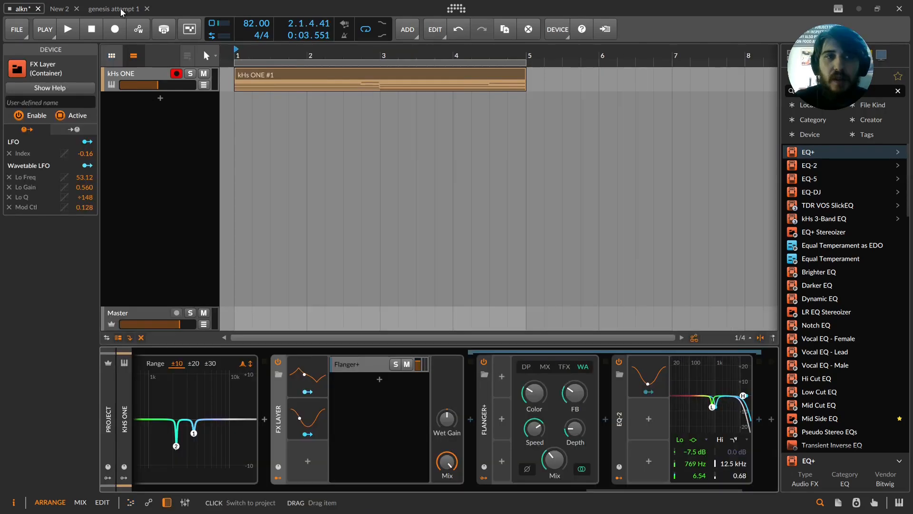
click(125, 28)
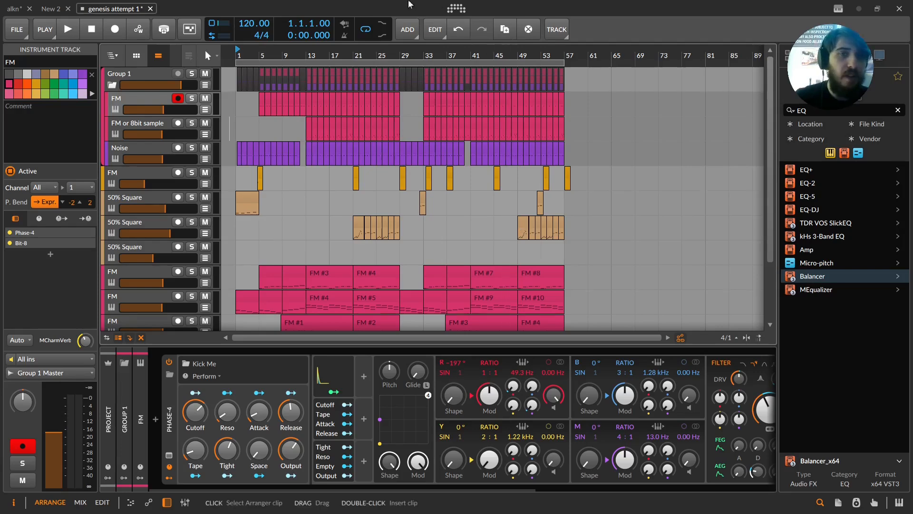
click(60, 9)
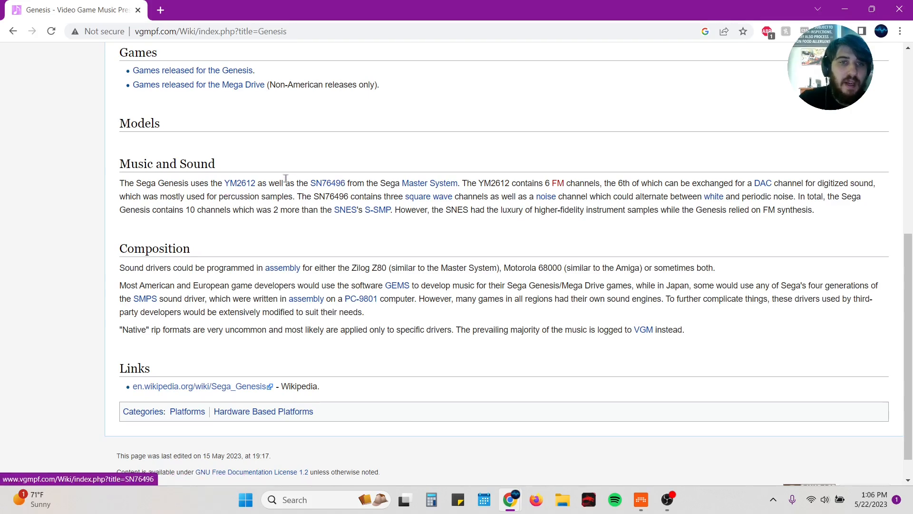
Step: Read the linked YM2612 article, return to the Genesis page and highlight the sentence comparing SNES and Genesis
click(247, 185)
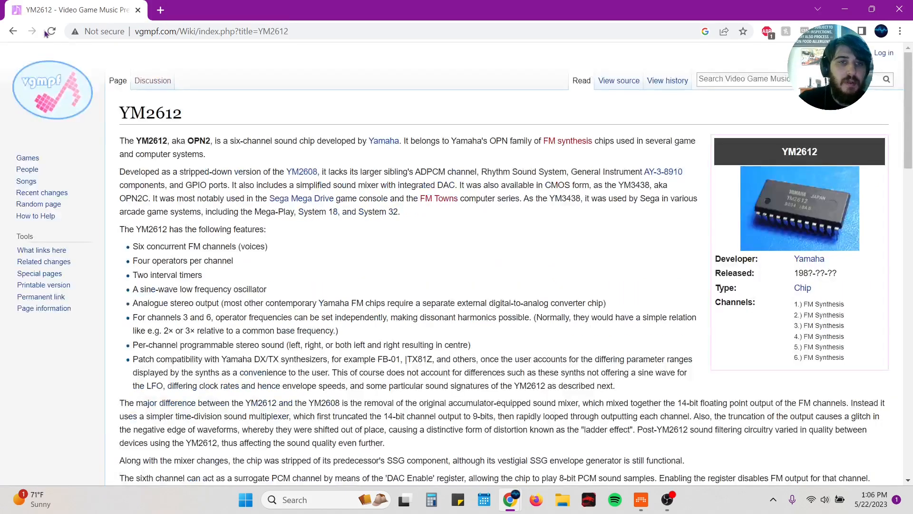
click(11, 31)
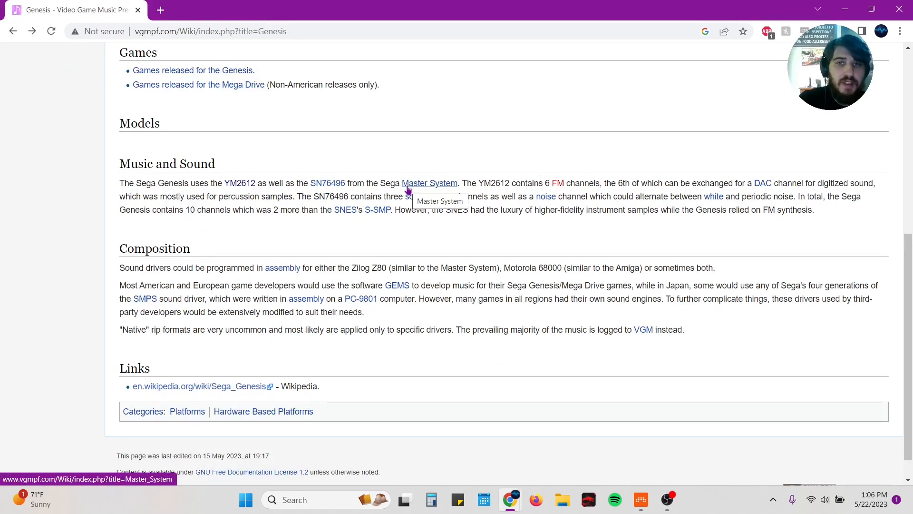
drag(257, 185, 228, 185)
click(240, 183)
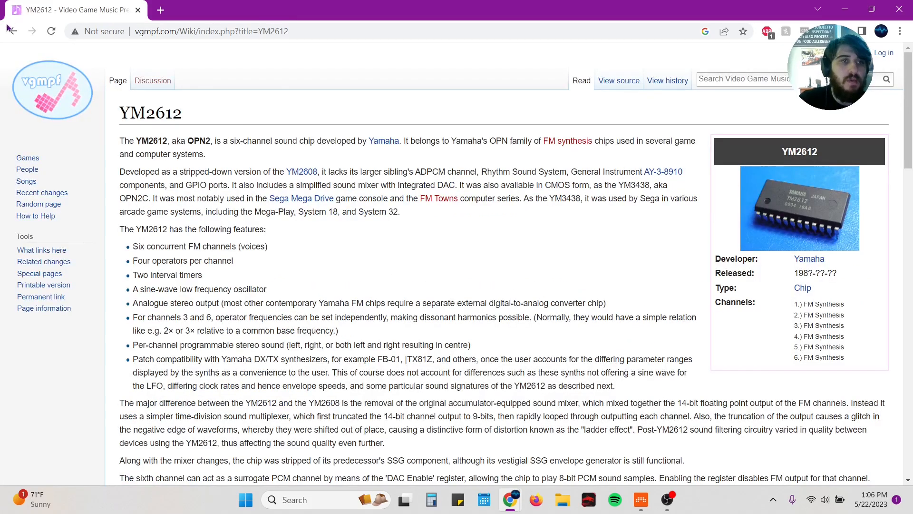
click(12, 30)
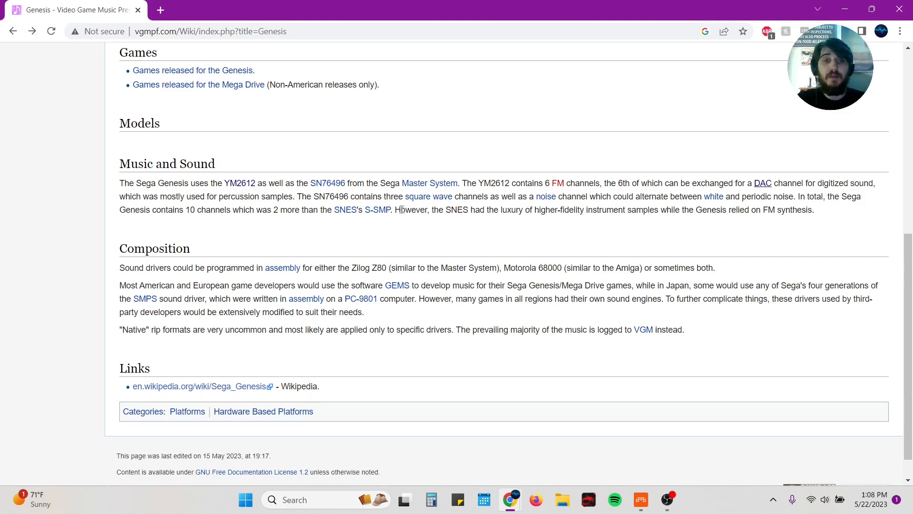
drag(397, 209, 455, 210)
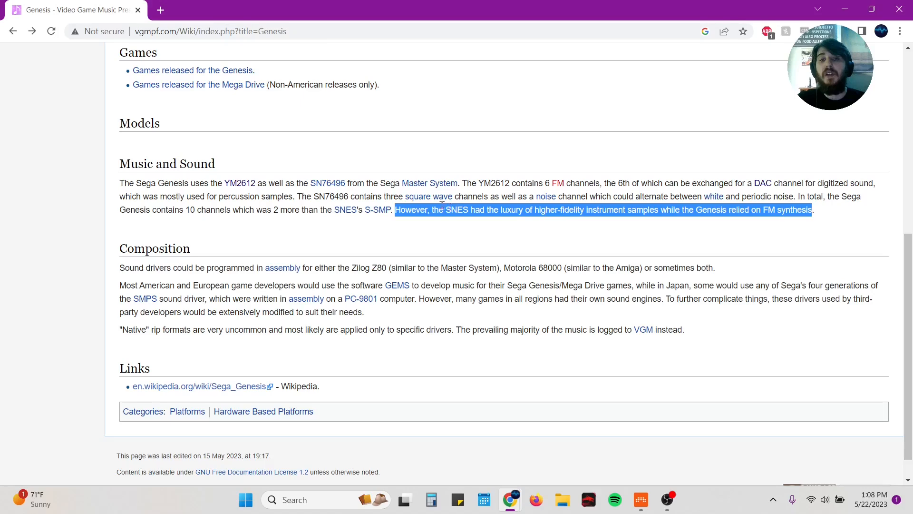
Step: Reselect the sentence comparing SNES instrument samples with Genesis FM synthesis on the Genesis wiki page
drag(393, 210, 115, 190)
click(397, 212)
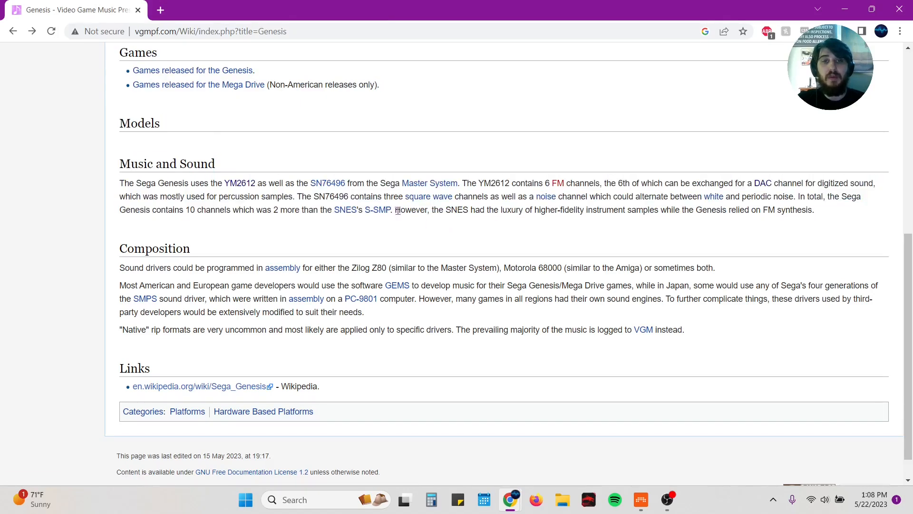
drag(397, 210, 816, 215)
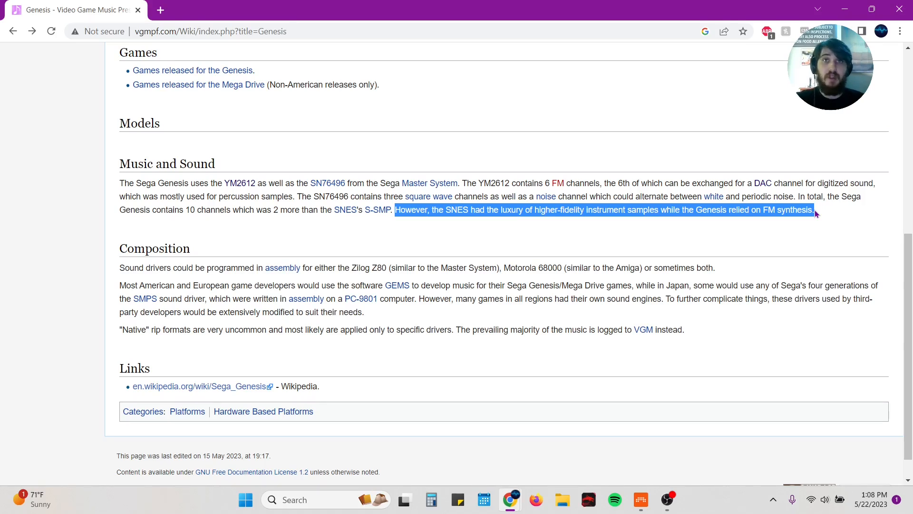
click(819, 215)
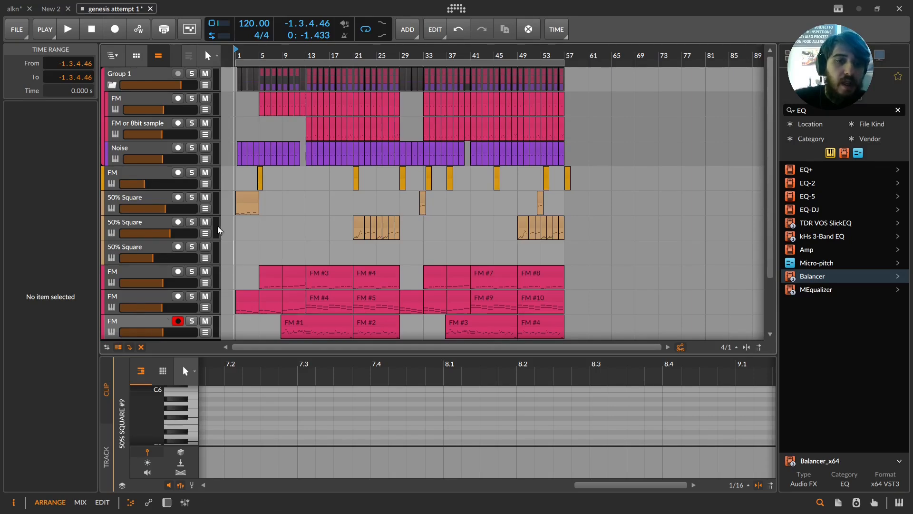
Step: Solo the FM or 8bit sample track in the genesis attempt 1 project and play the arrangement
scroll(220, 220, down, 3)
scroll(252, 140, up, 3)
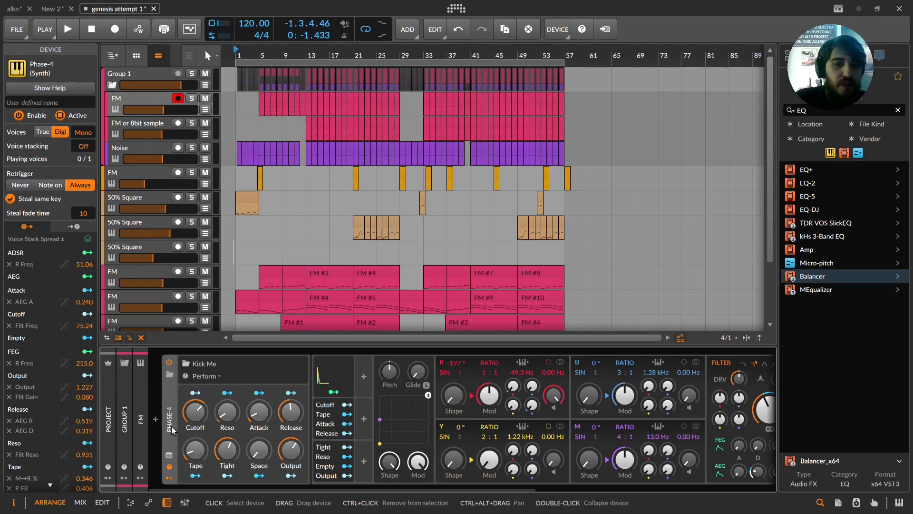
click(192, 119)
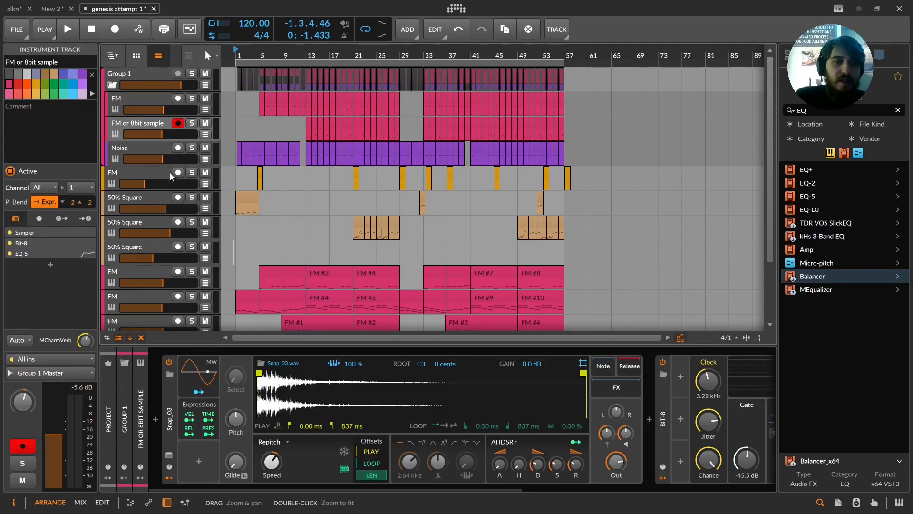
click(192, 122)
click(306, 209)
key(space)
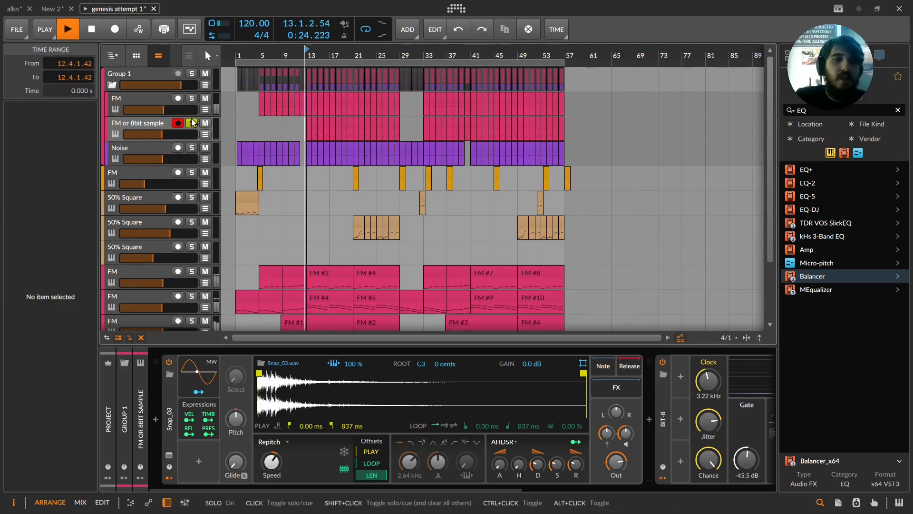
Step: Switch the solo to the top FM track, scroll through its device chain and stop playback
click(197, 150)
click(192, 123)
click(159, 151)
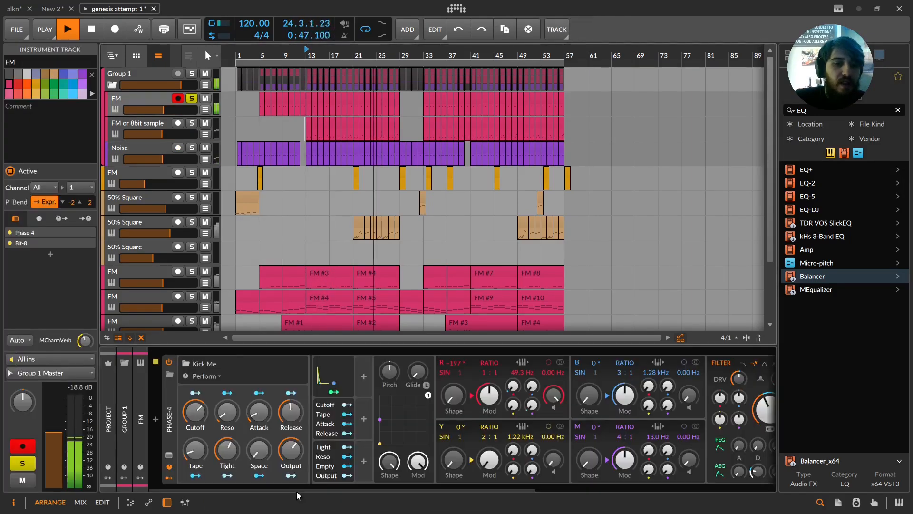
drag(297, 490, 136, 406)
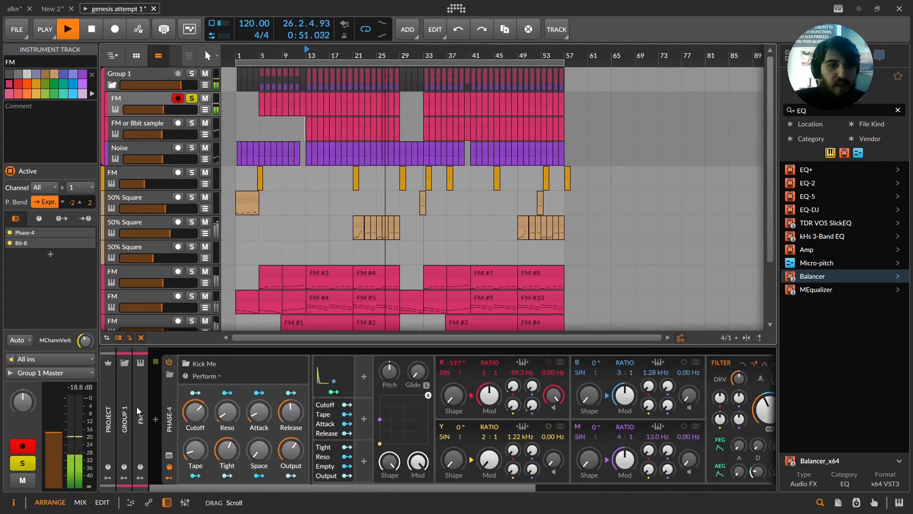
key(space)
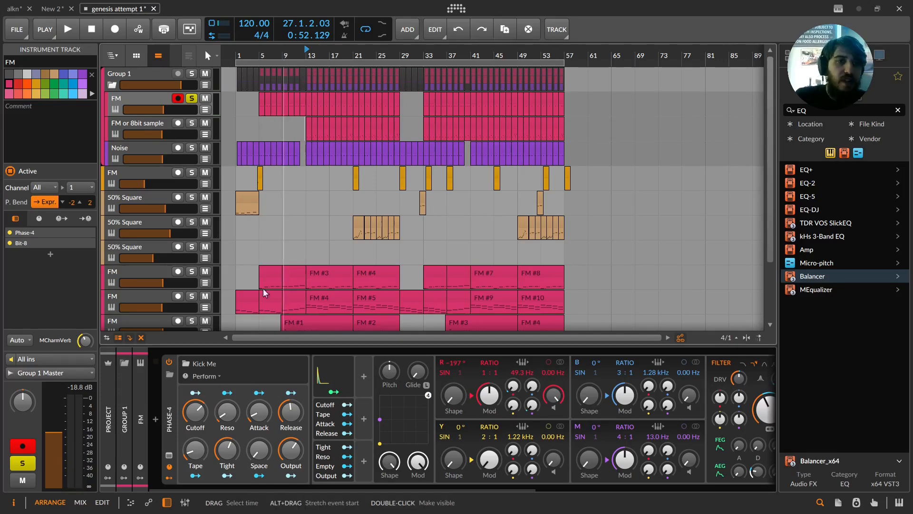
Step: Inspect the Noise and the lone-hit FM tracks' device chains and play from the middle of the arrangement
click(158, 156)
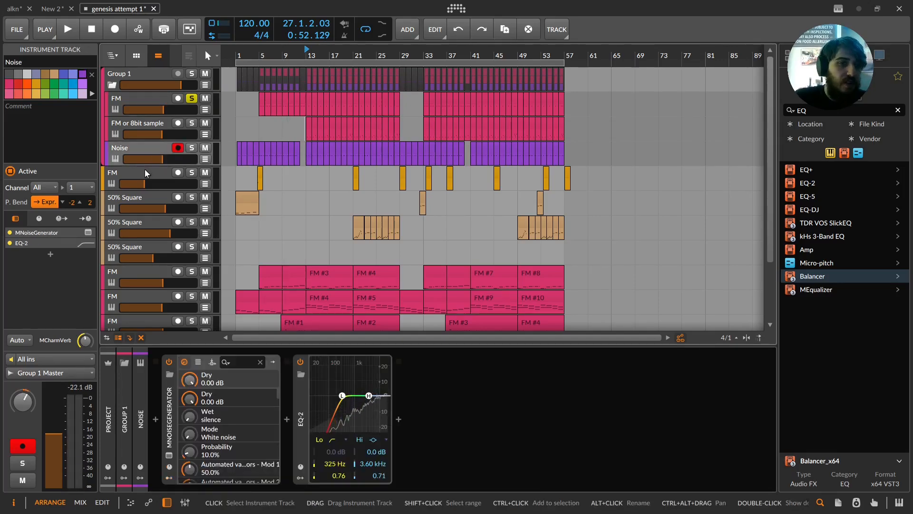
click(145, 172)
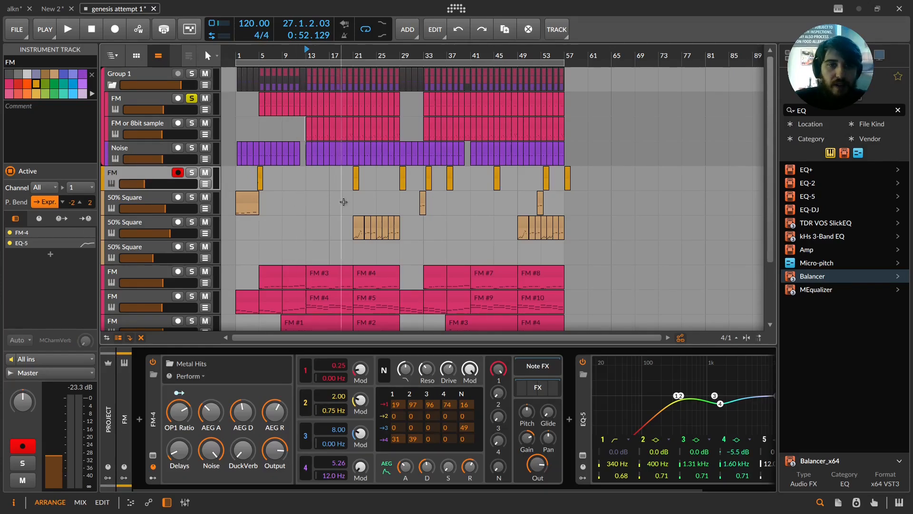
click(402, 200)
key(space)
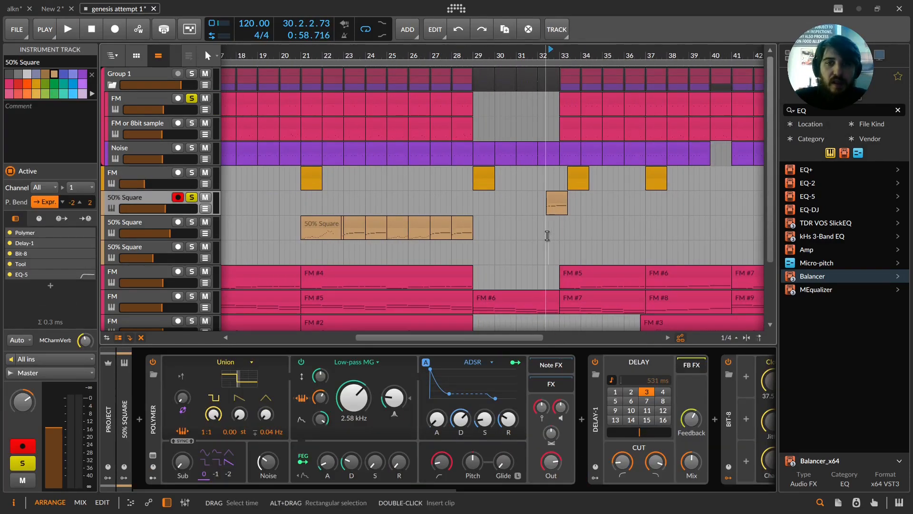
Step: Solo the first 50% Square track and toggle playback to hear it
click(546, 235)
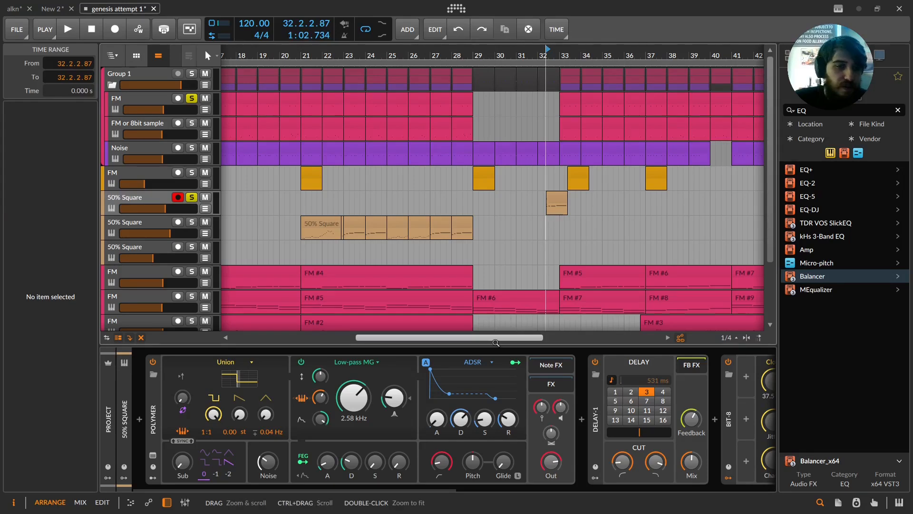
key(space)
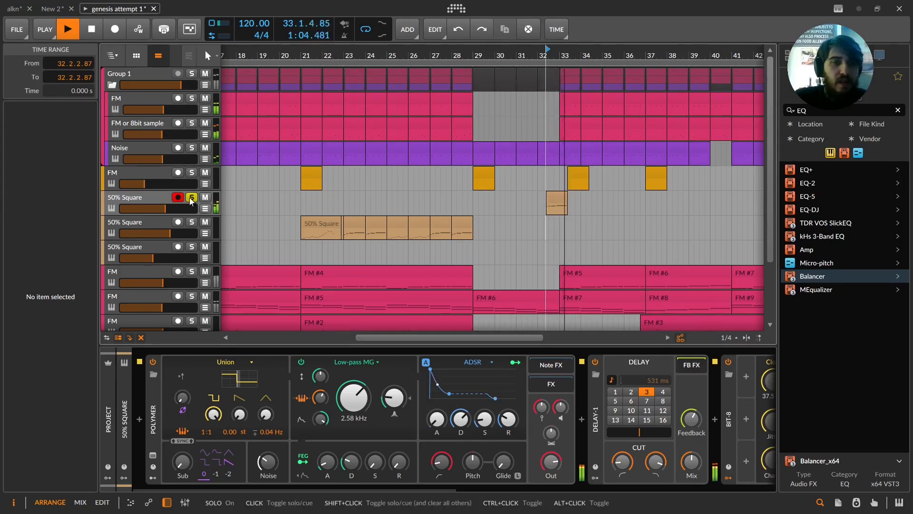
key(space)
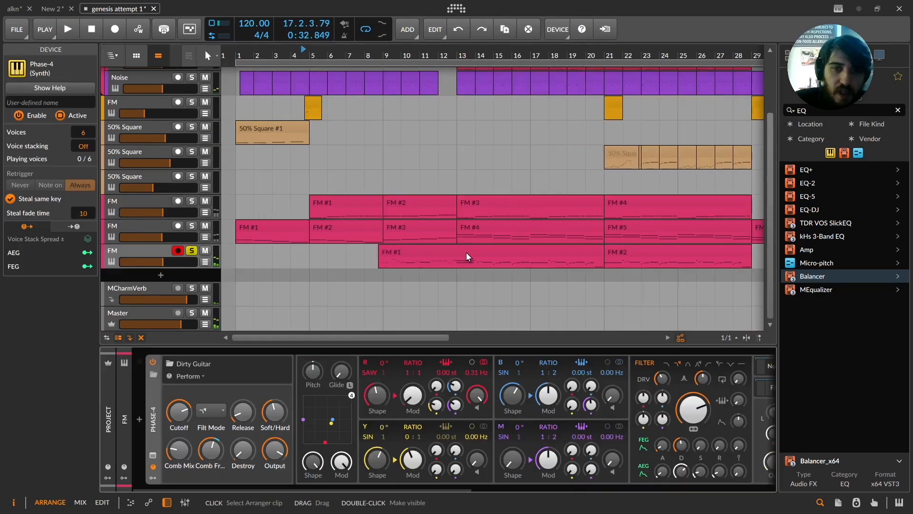
Step: Open the bottom FM track's FM #1 clip in the note editor, zoom into its start and play it
double_click(466, 254)
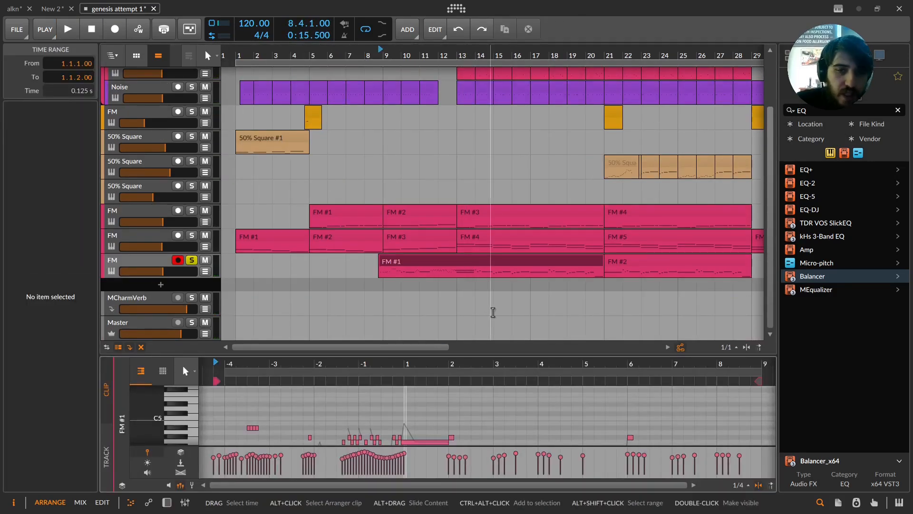
drag(525, 354, 524, 196)
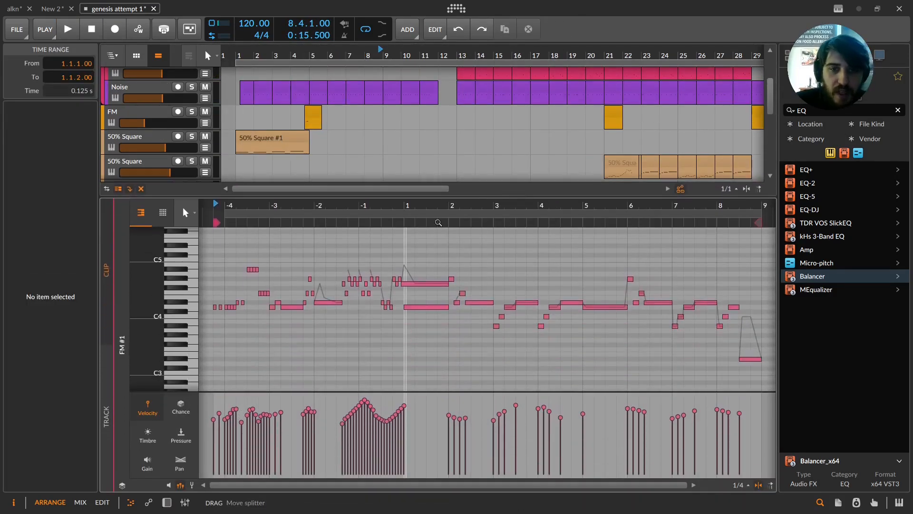
drag(418, 205, 555, 216)
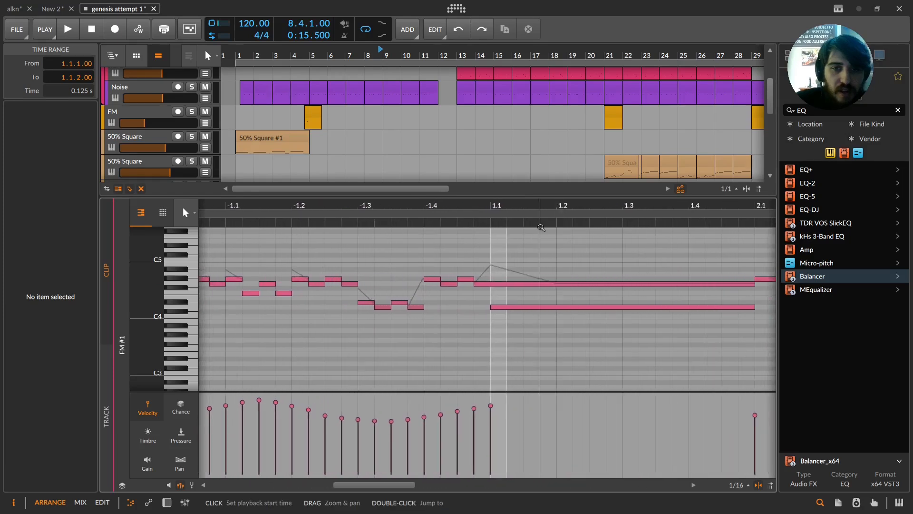
drag(552, 198, 552, 211)
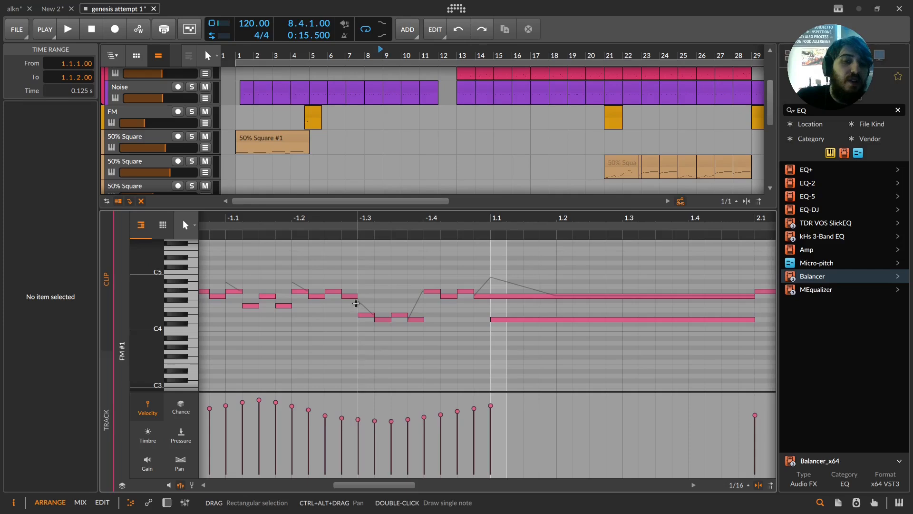
drag(392, 209, 430, 399)
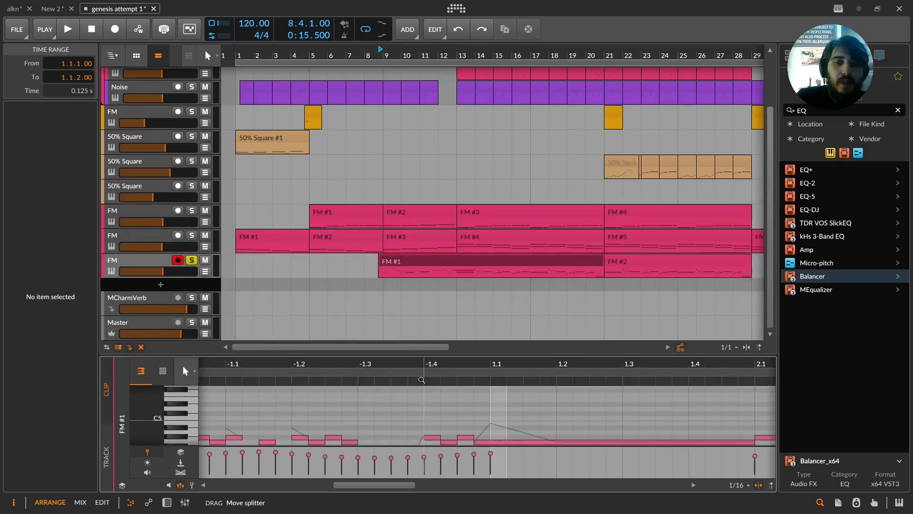
click(382, 298)
key(space)
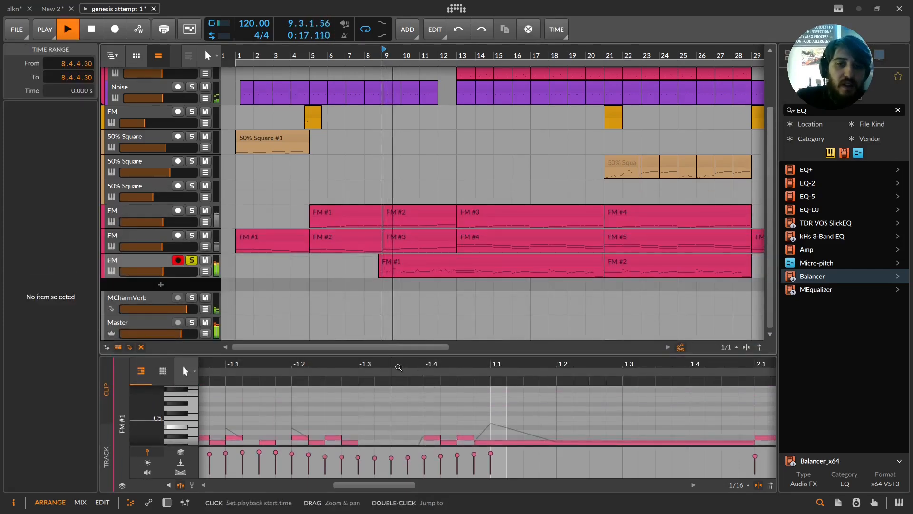
Step: Resize the note editor and show the bottom FM track's device chain
drag(401, 354, 525, 191)
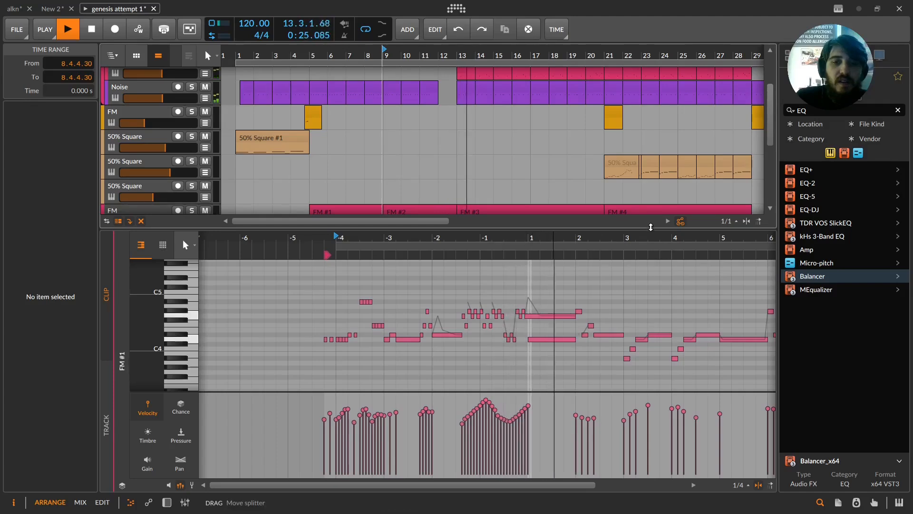
drag(649, 227, 649, 363)
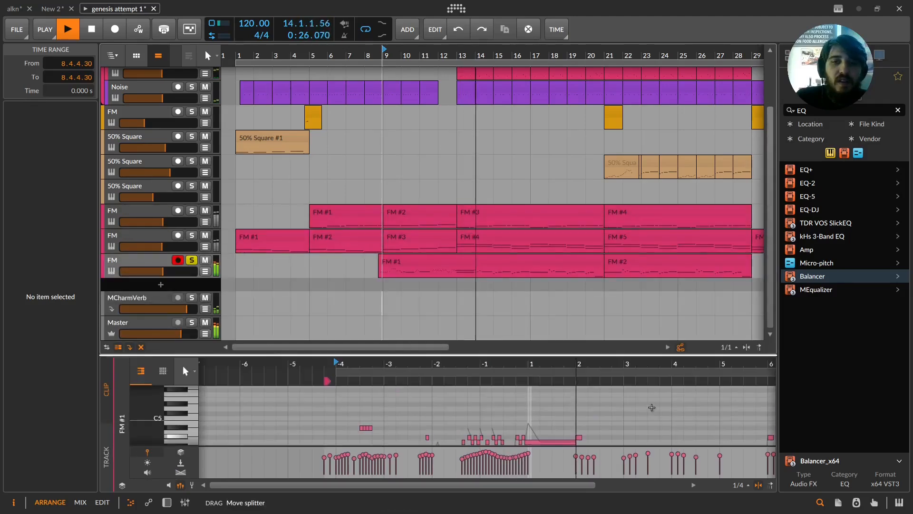
double_click(141, 259)
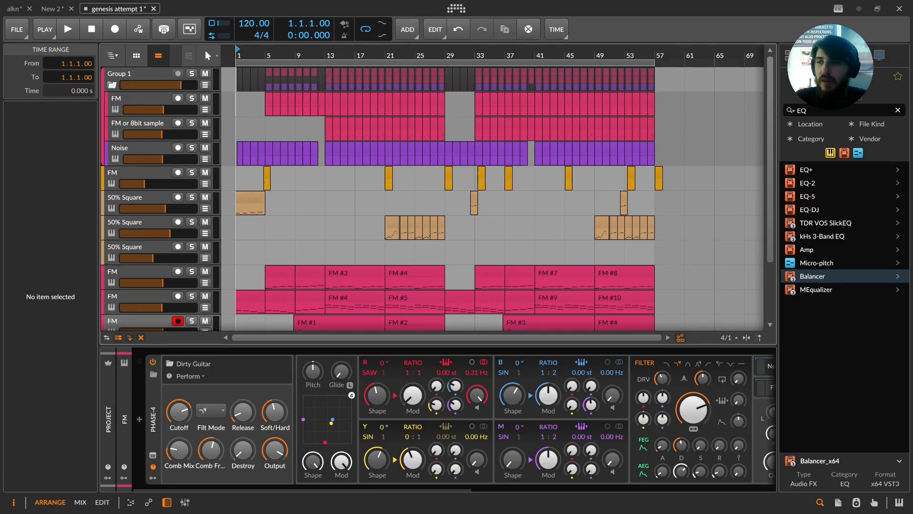
Step: Switch to the browser, open a new tab and search Google for nes sound card
key(alt+Tab)
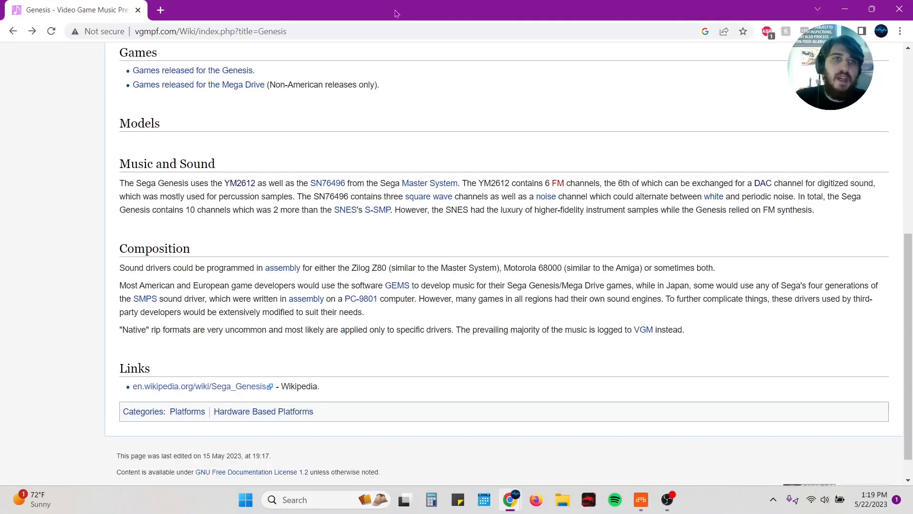
click(160, 10)
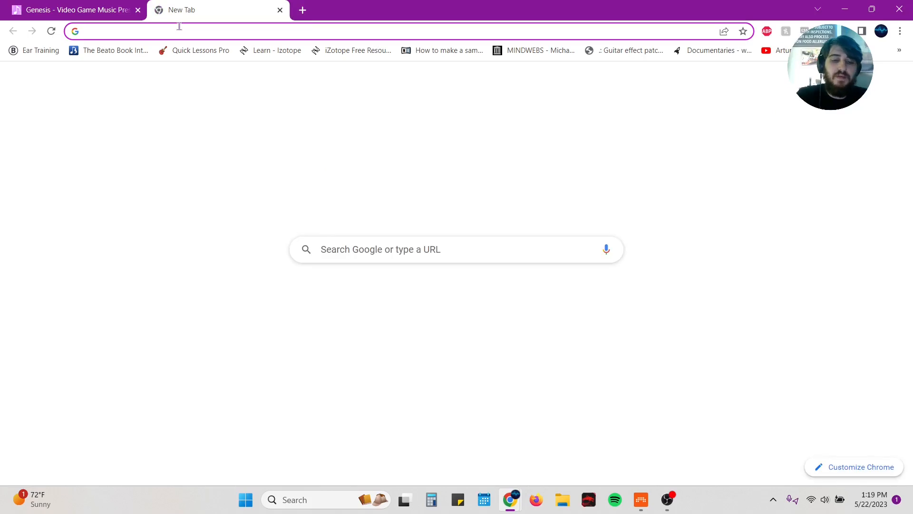
text(nes sound c)
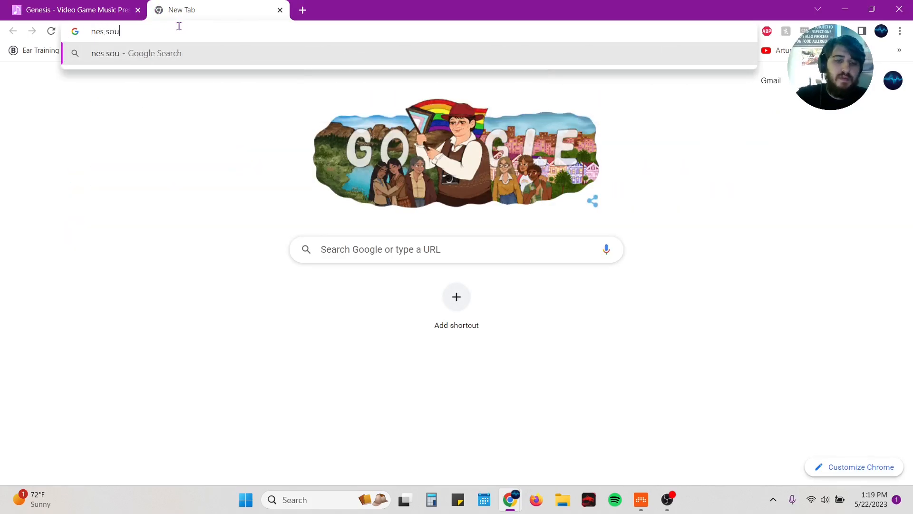
text(ard)
key(Return)
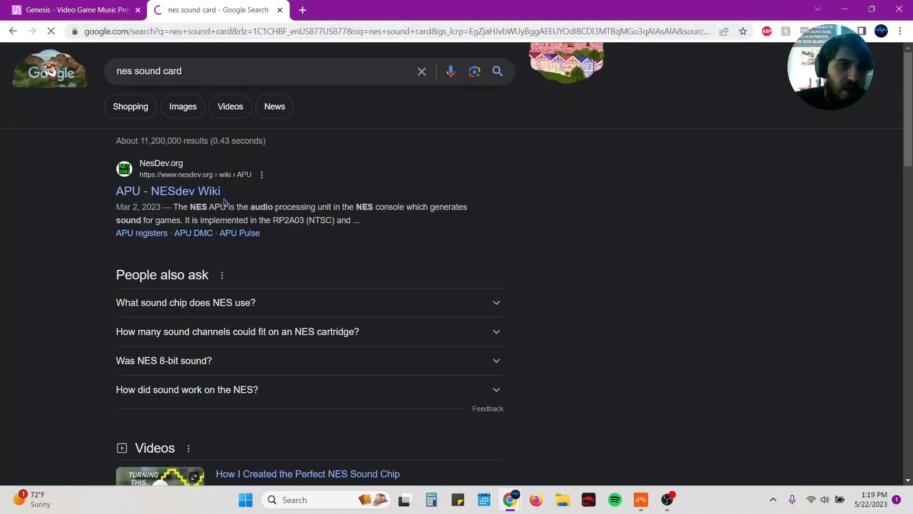
Step: Open the APU - NESdev Wiki result and scroll to its overview section
scroll(224, 207, down, 1)
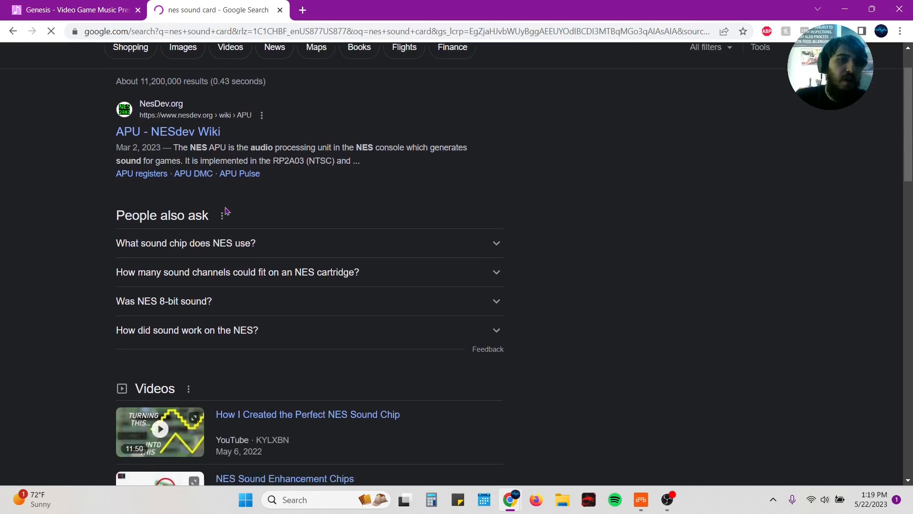
click(202, 141)
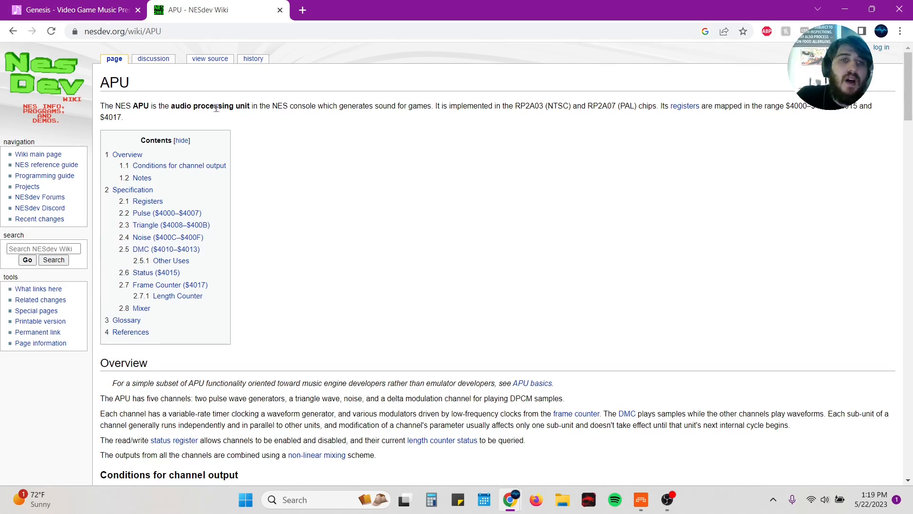
scroll(467, 215, down, 5)
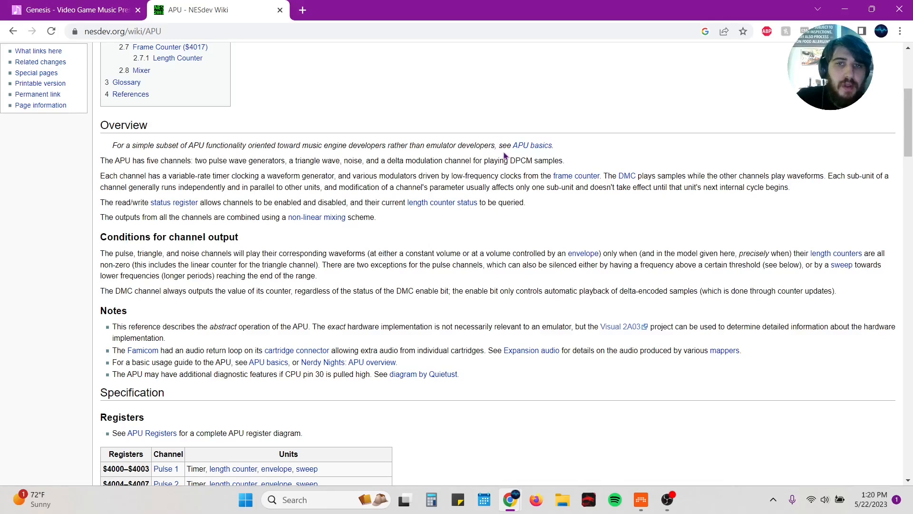
Step: Highlight the words DPCM samples and search Google for them
drag(511, 160, 567, 162)
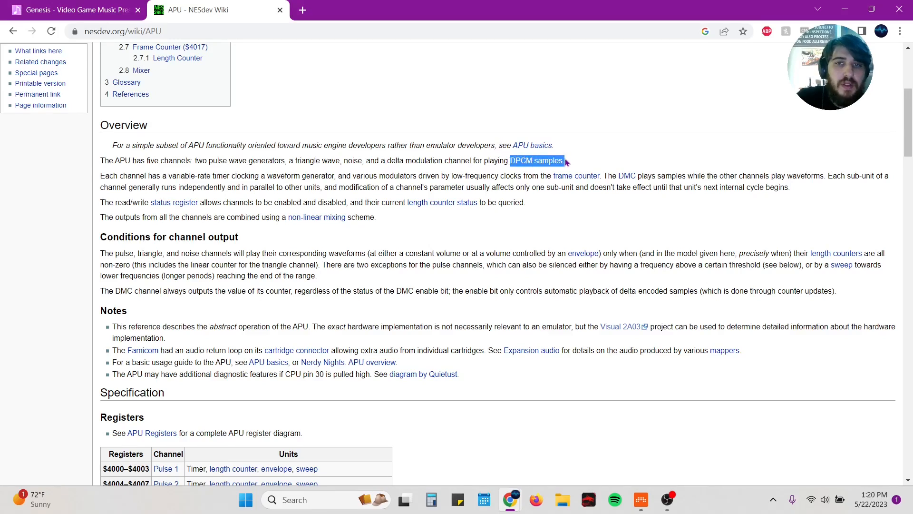
right_click(566, 163)
click(580, 201)
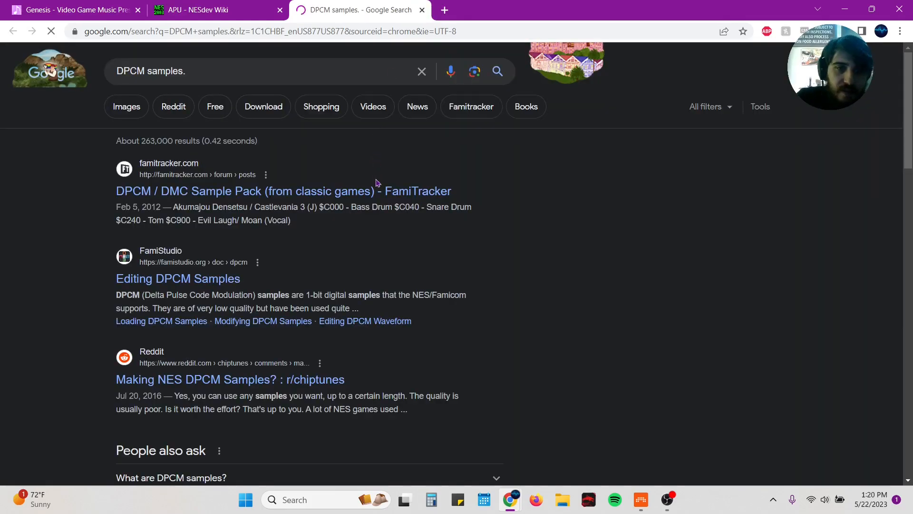
Step: Open the 256 NES Samples page and highlight its description of the 2A03 sample collection
scroll(208, 298, down, 3)
click(207, 299)
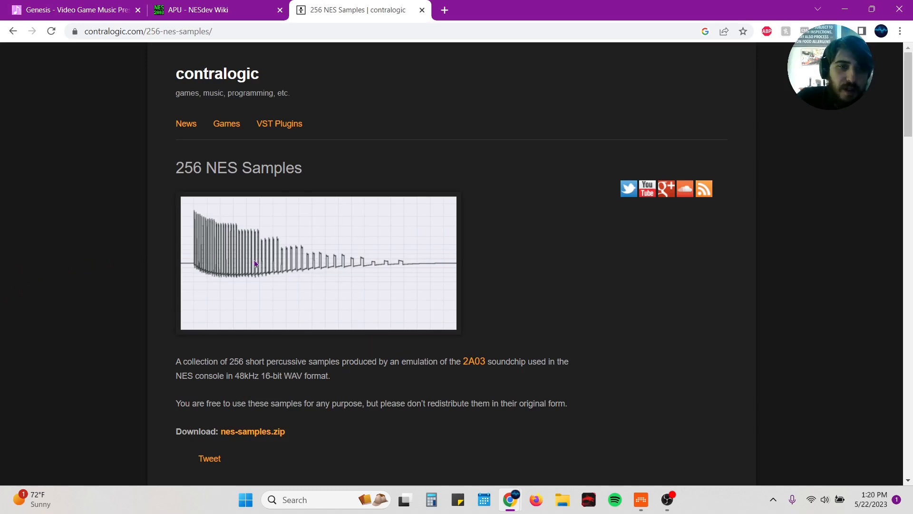
scroll(247, 252, down, 1)
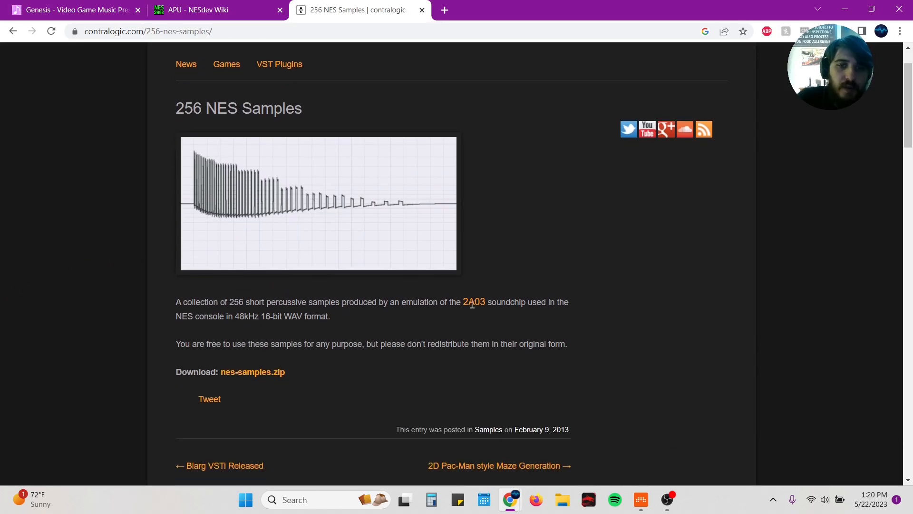
drag(178, 301, 342, 321)
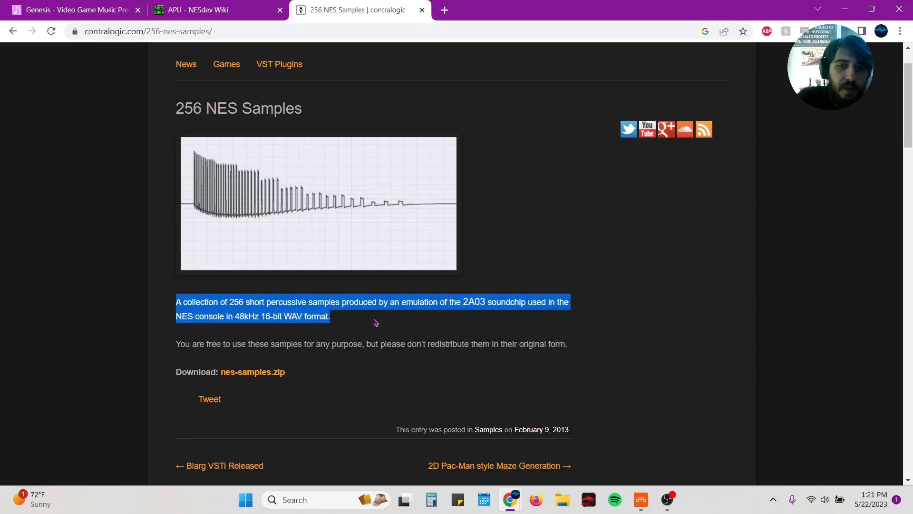
click(172, 288)
scroll(173, 288, up, 1)
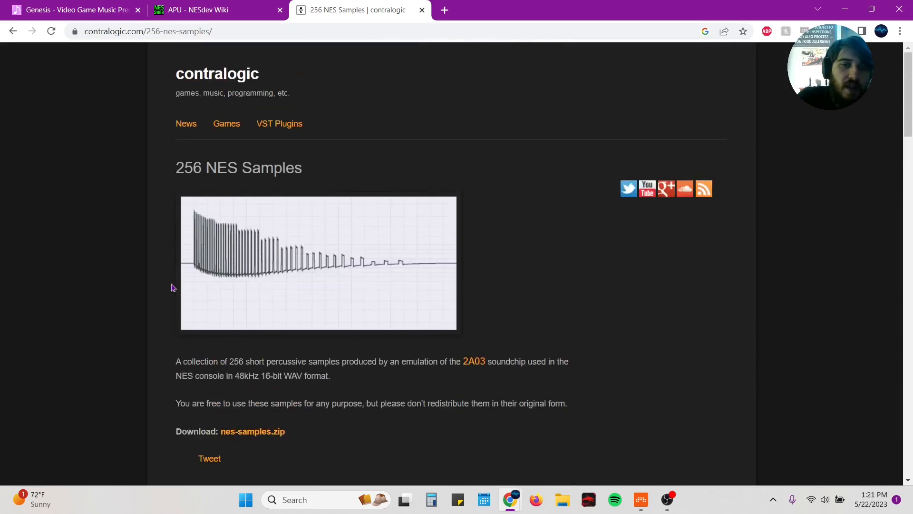
Step: Return to the APU wiki tab and close the 256 NES Samples tab
click(167, 5)
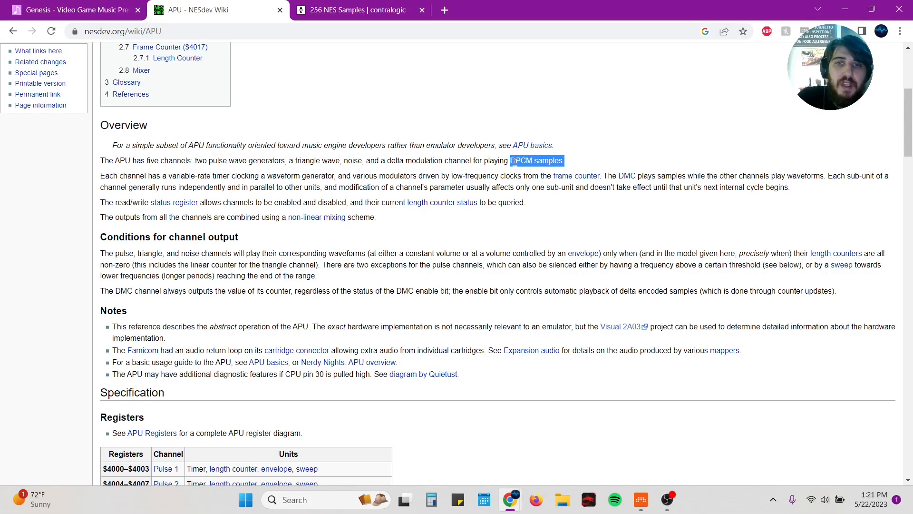
click(361, 9)
click(422, 10)
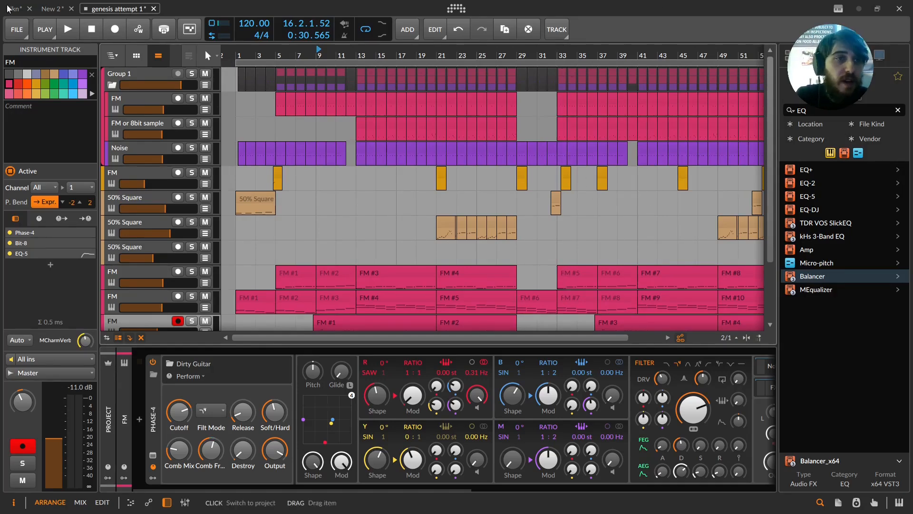
Step: Switch to the New 2 project and select a time range across its empty arrangement
click(53, 8)
drag(383, 51, 465, 228)
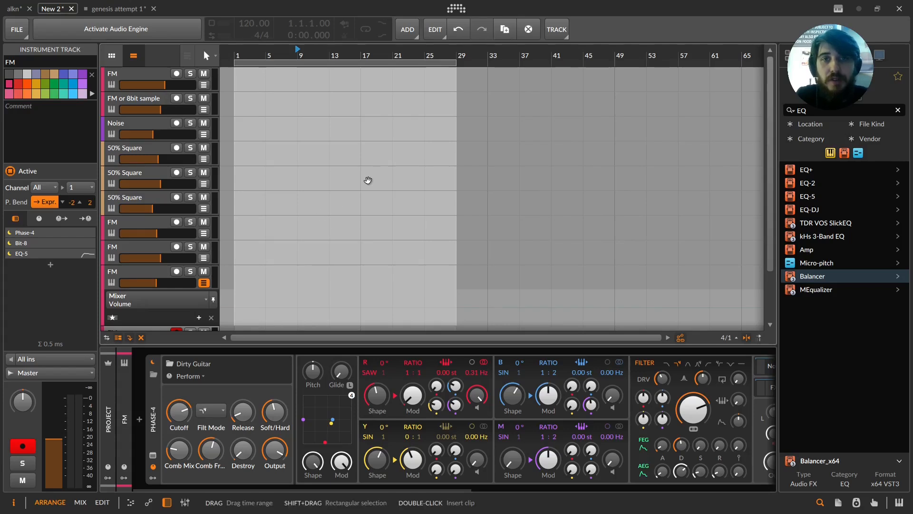